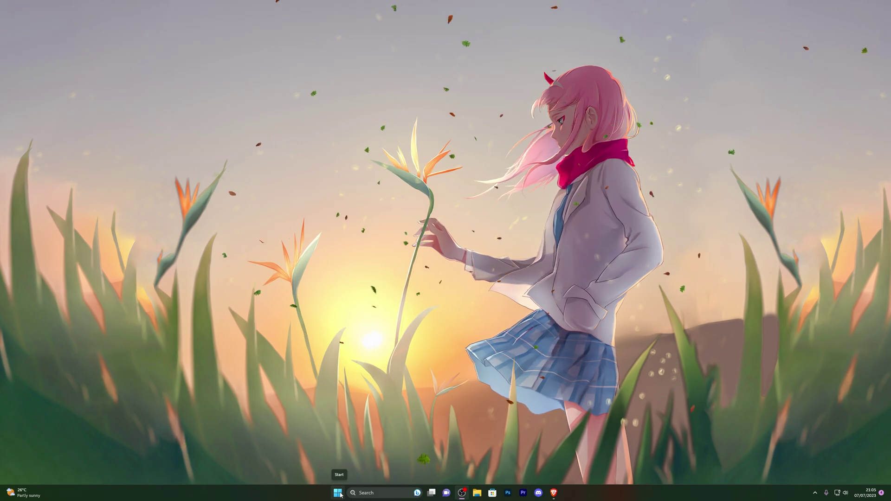
Step: Look at the Virus & threat protection settings in Windows Security, then close it
click(338, 493)
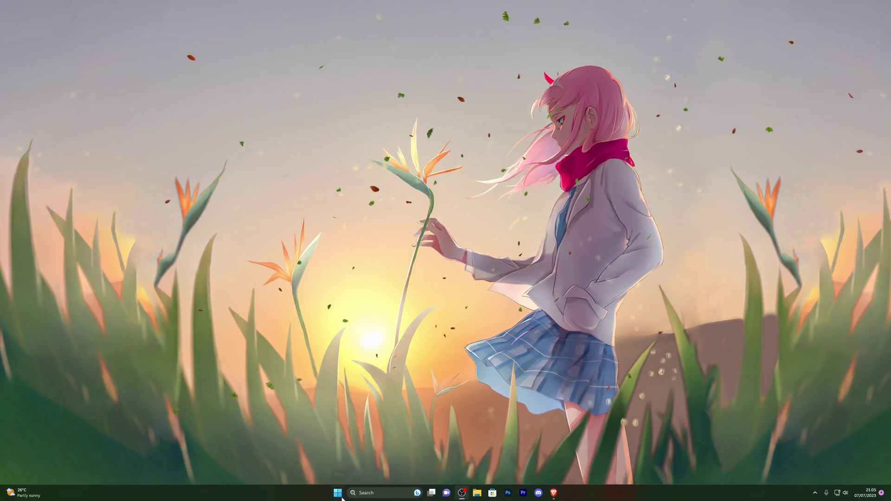
click(23, 492)
click(339, 493)
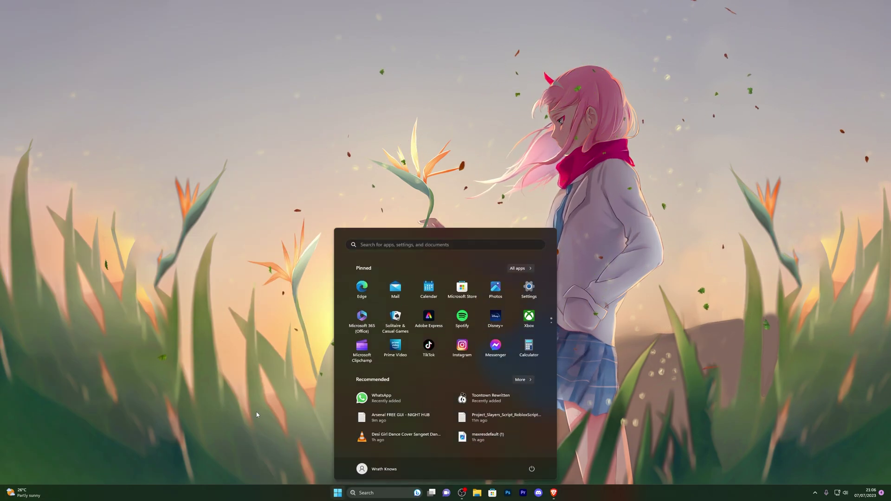
text(virus)
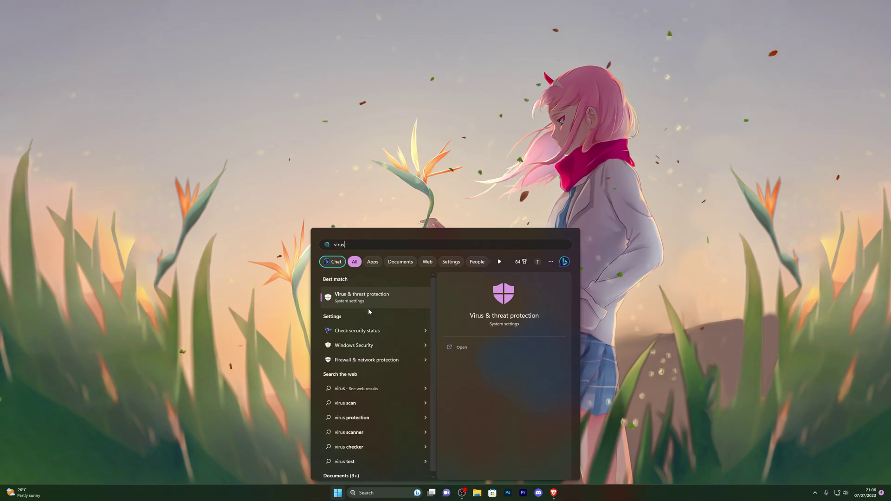
click(368, 308)
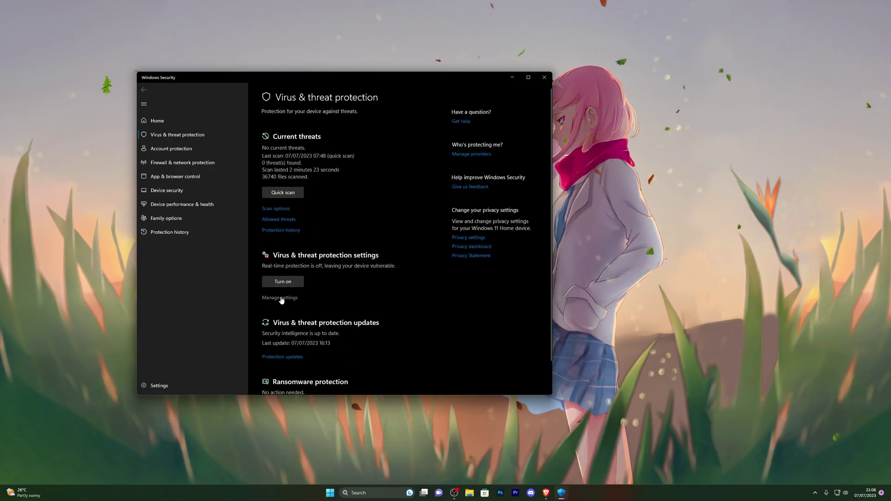
click(278, 298)
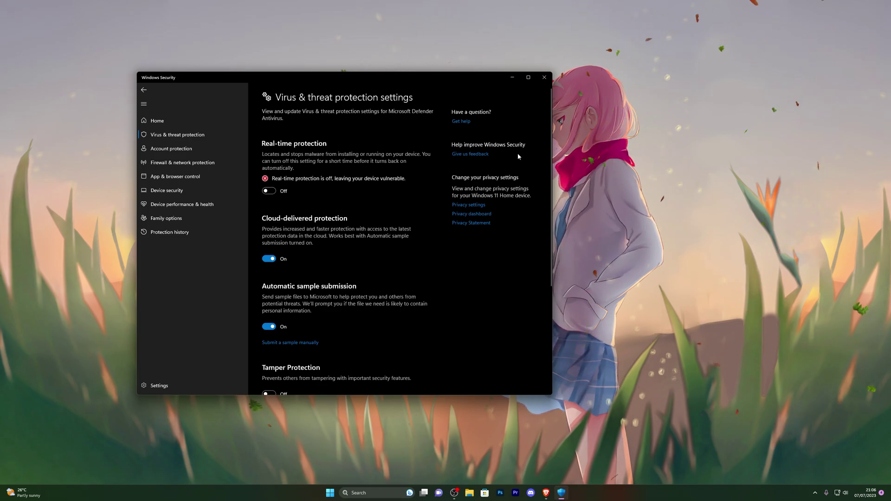
click(546, 78)
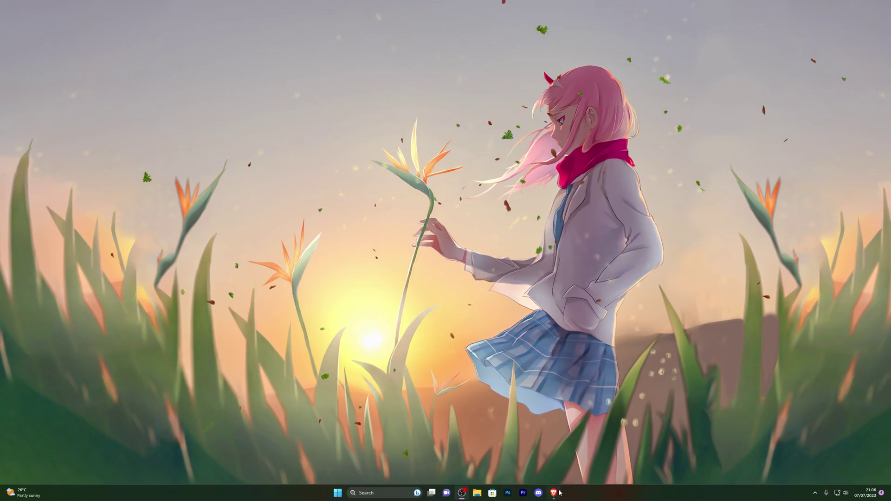
Step: Follow the Fluxus download link, accept notifications, dismiss the popup, and return to the Cheat.ink page
click(550, 493)
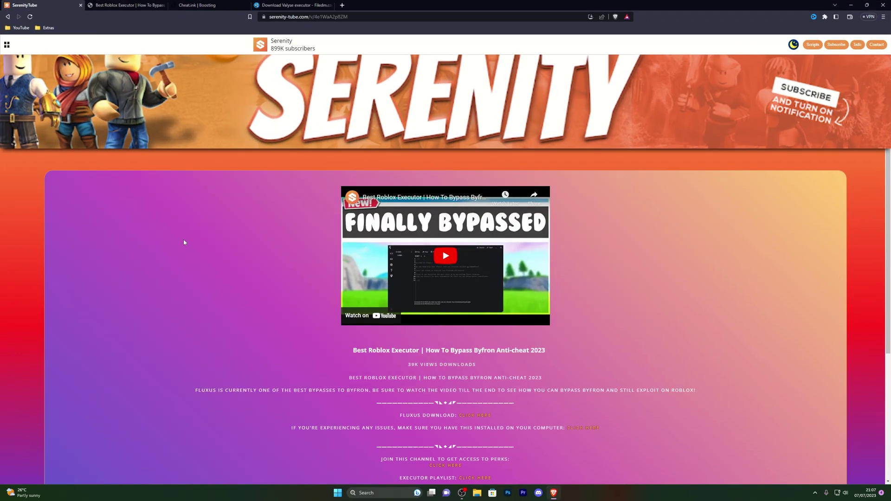
click(477, 415)
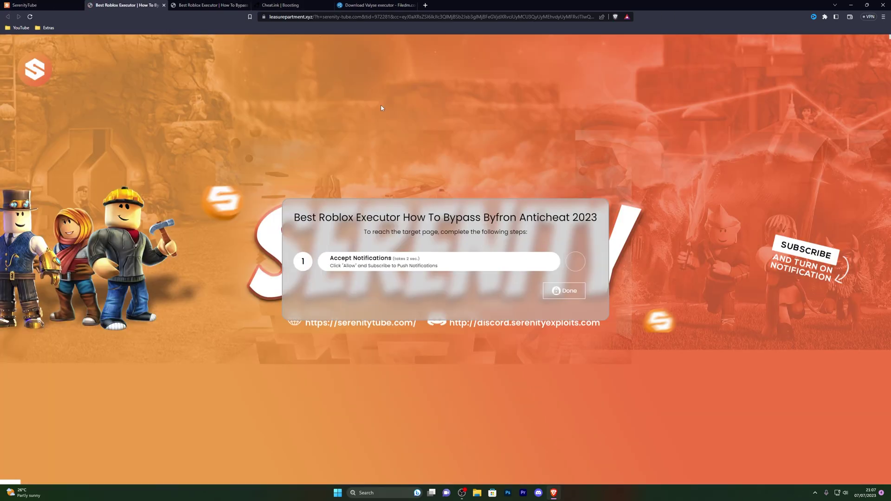
click(426, 273)
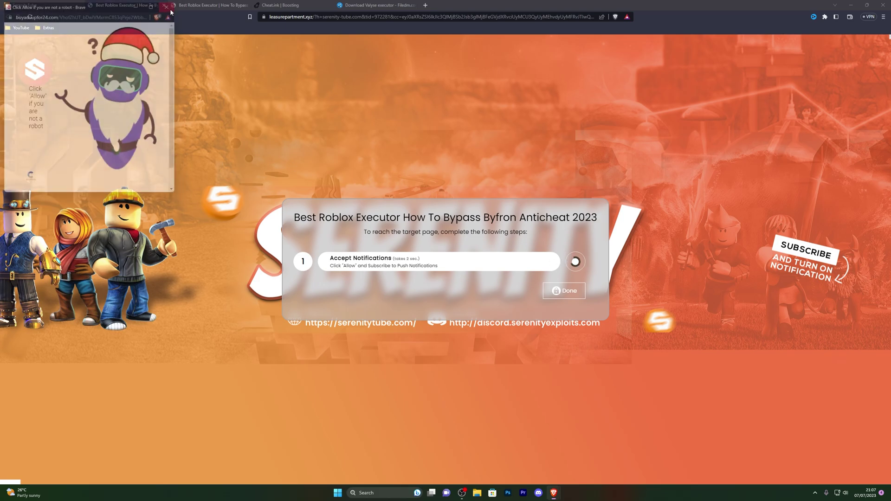
click(202, 26)
click(267, 6)
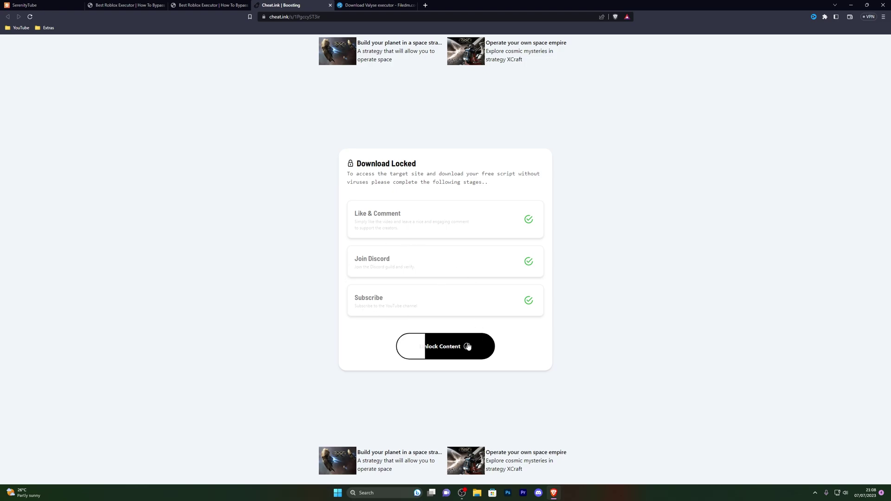
Step: Download the Valyse executor from the Filedm page and save it to the Desktop
click(446, 358)
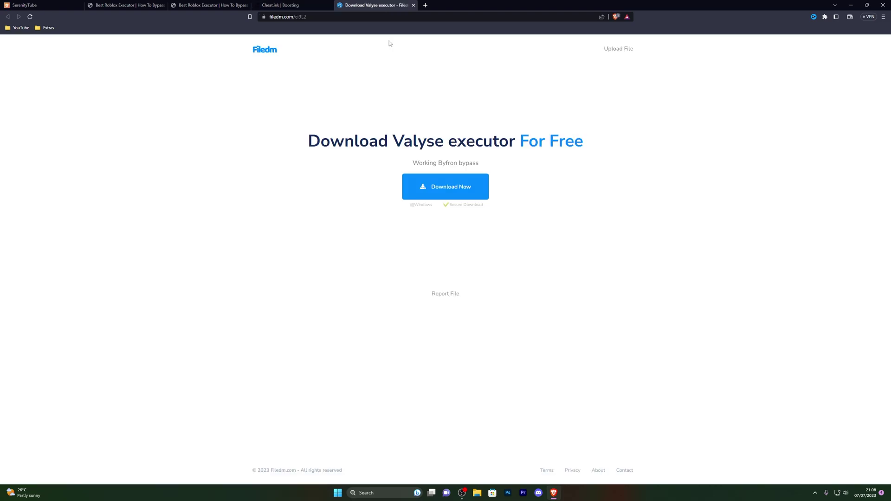
click(454, 189)
scroll(14, 76, up, 3)
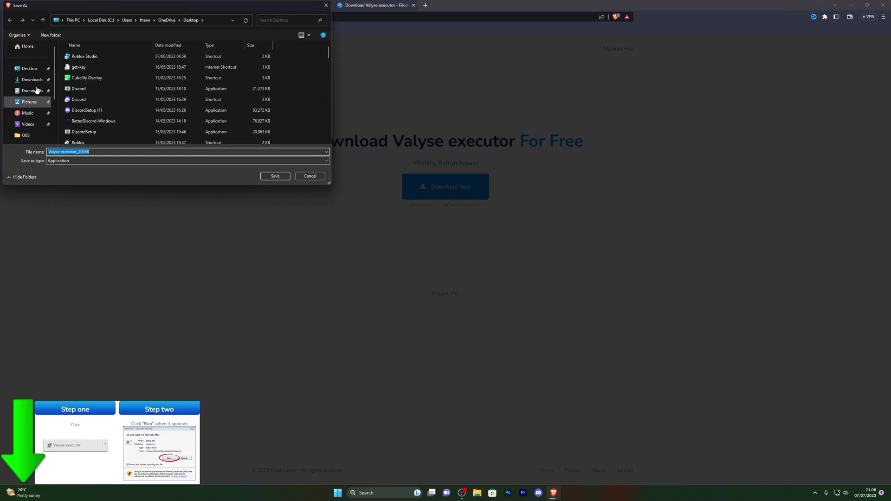
click(17, 70)
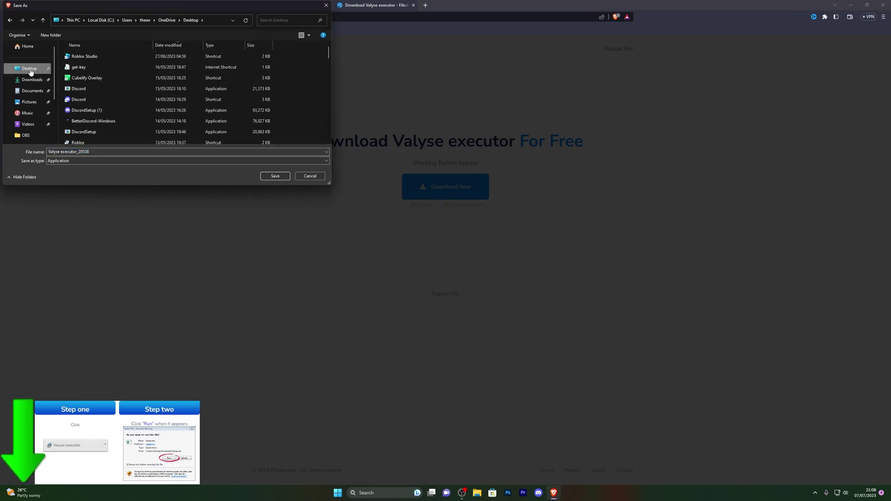
click(275, 176)
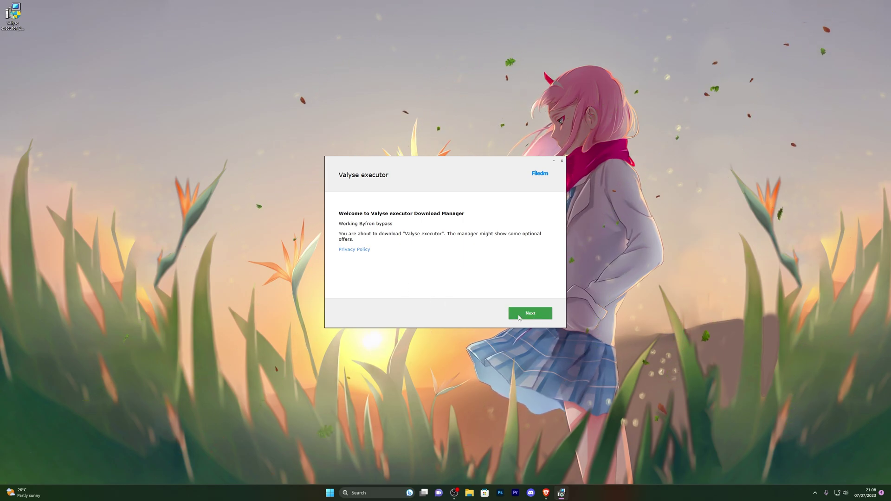
Step: Continue past the welcome screen and decline the FreeVPN, PDF Suite 2021 and SpyHunter offers
click(519, 317)
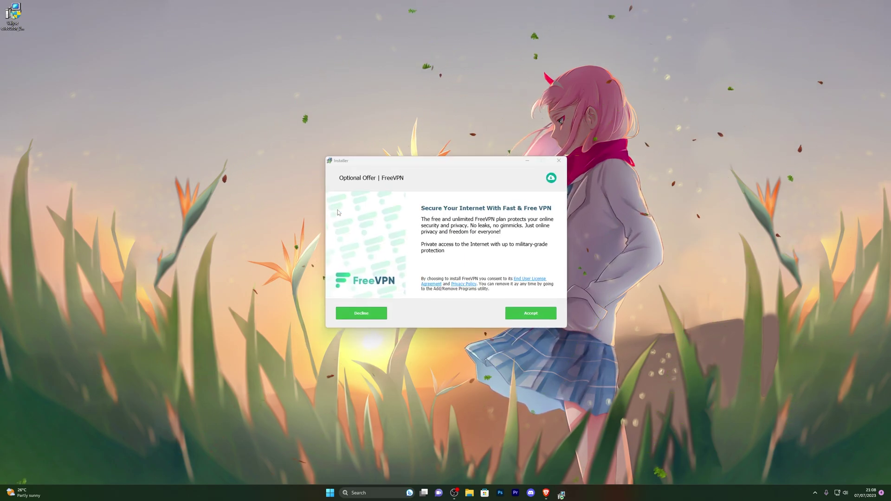
click(361, 313)
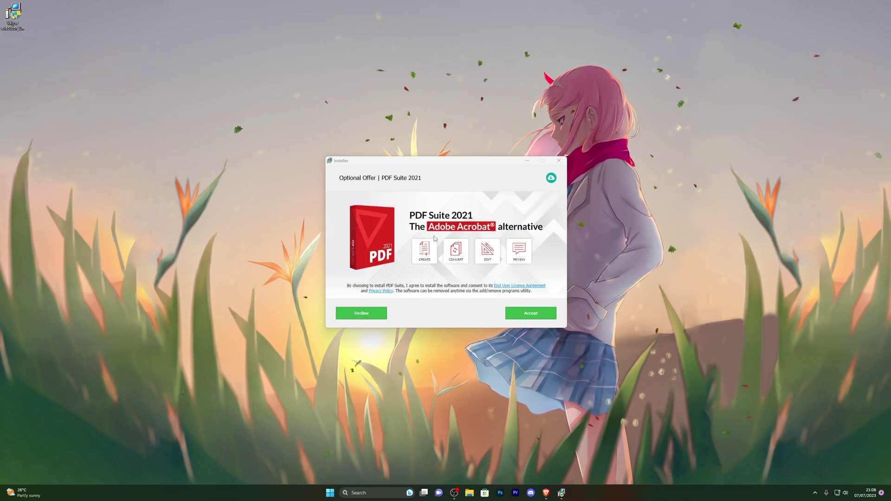
click(368, 310)
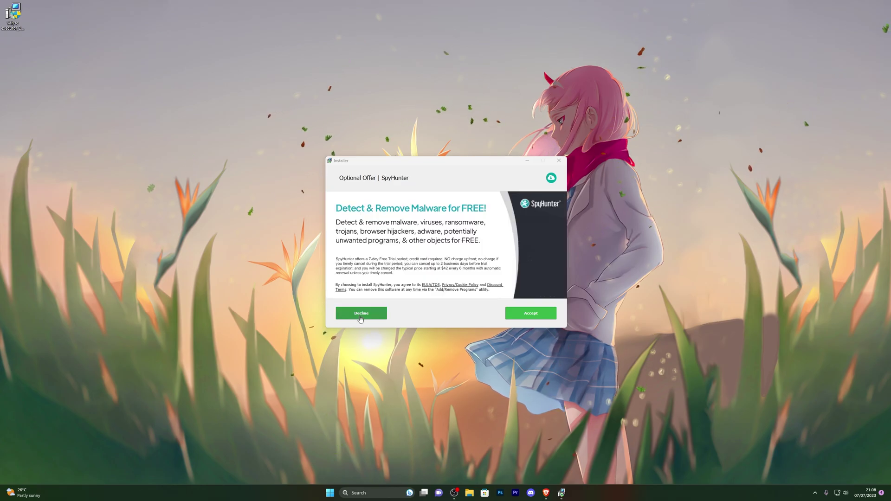
click(365, 313)
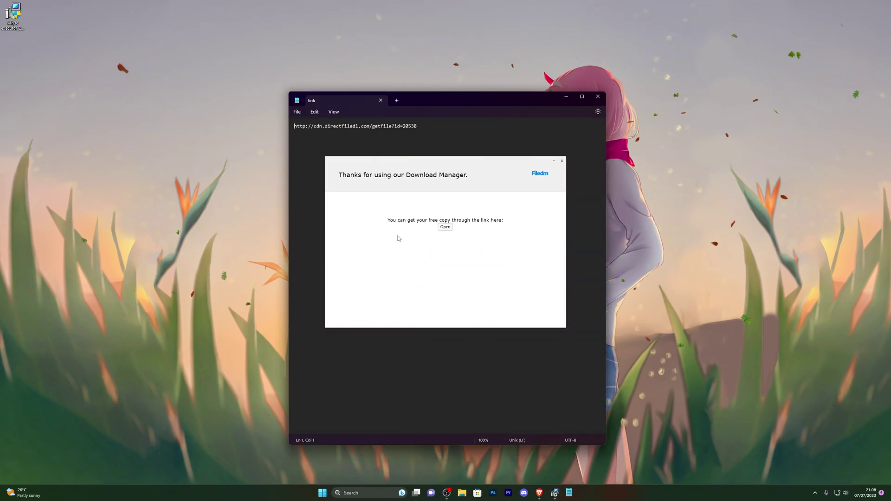
Step: Copy the download link from the Notepad note and load it in a new Brave tab
drag(436, 125, 294, 118)
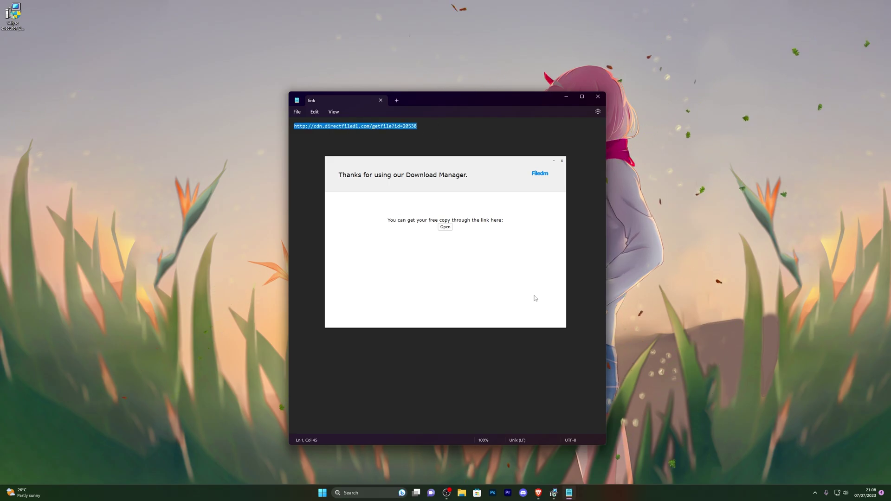
key(ctrl+c)
click(538, 493)
key(ctrl+t)
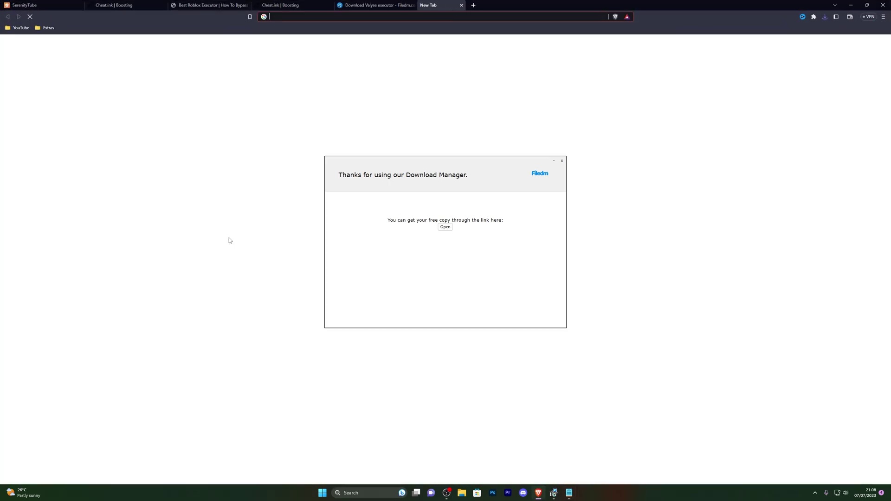
key(ctrl+v)
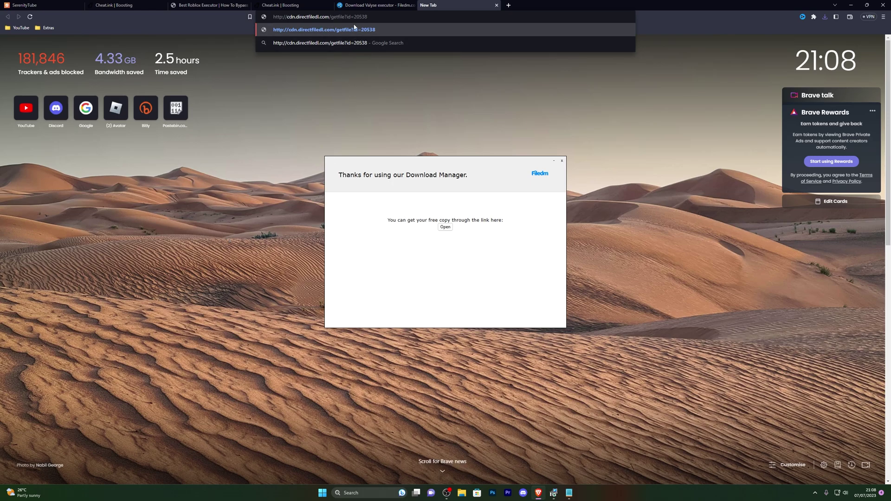
key(Return)
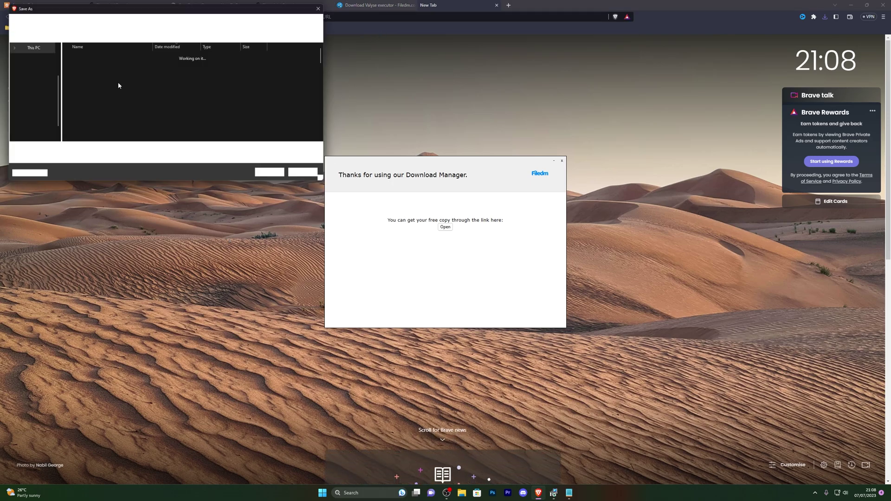
Step: Save Valyse.zip to the Desktop and bring up the browser's Downloads list
scroll(17, 90, up, 2)
click(27, 68)
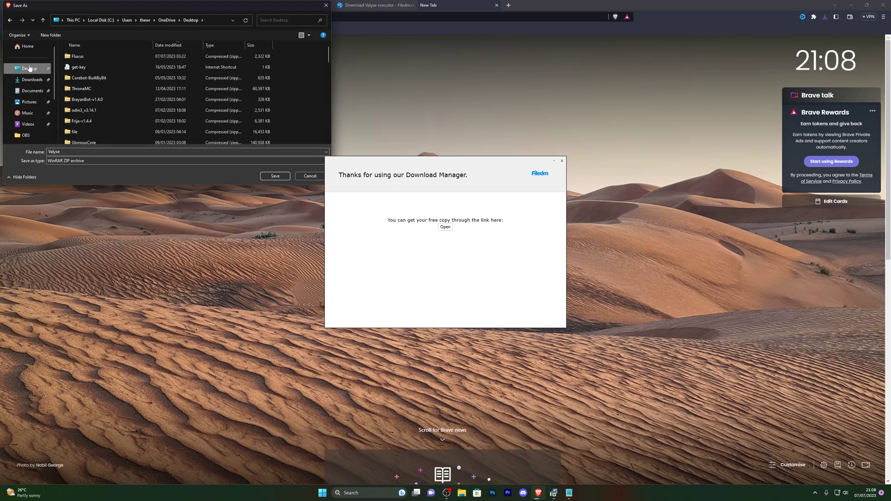
click(275, 177)
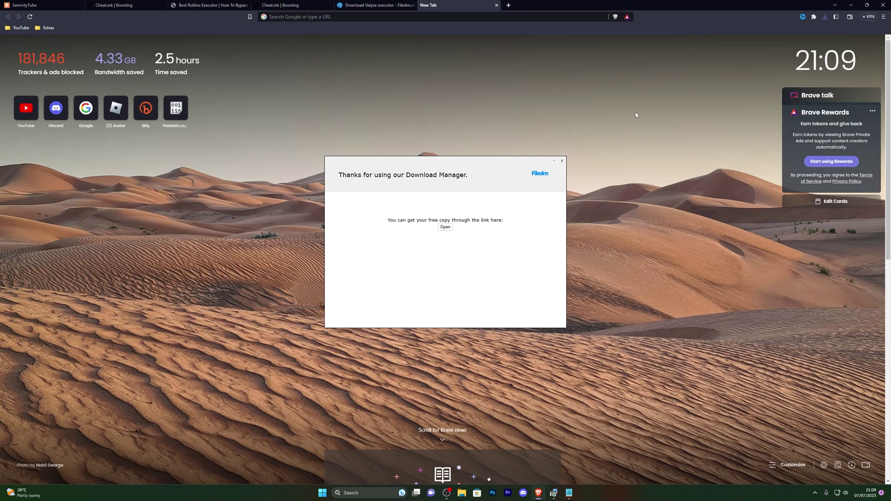
key(ctrl+j)
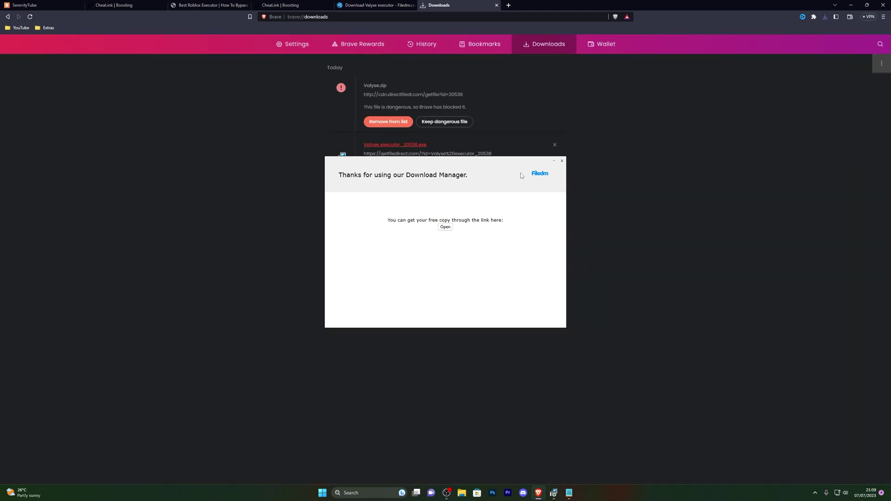
Step: Close the download manager and keep the blocked Valyse.zip despite the danger warning
click(562, 162)
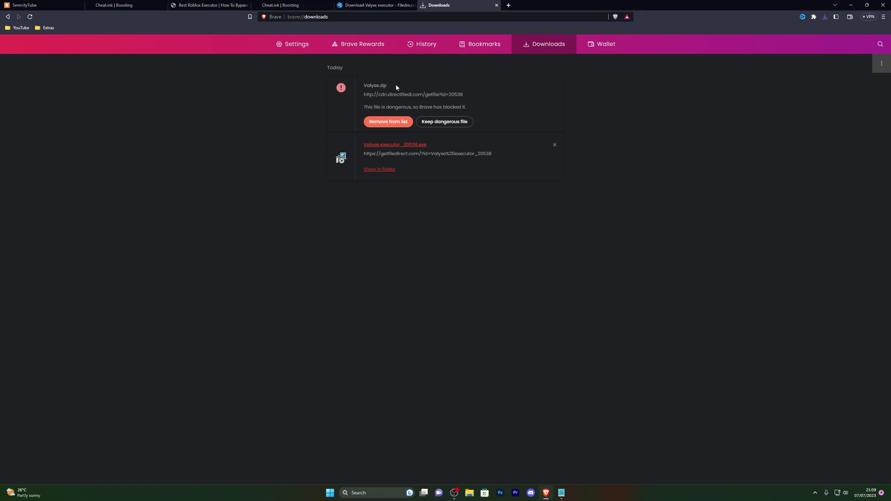
click(443, 123)
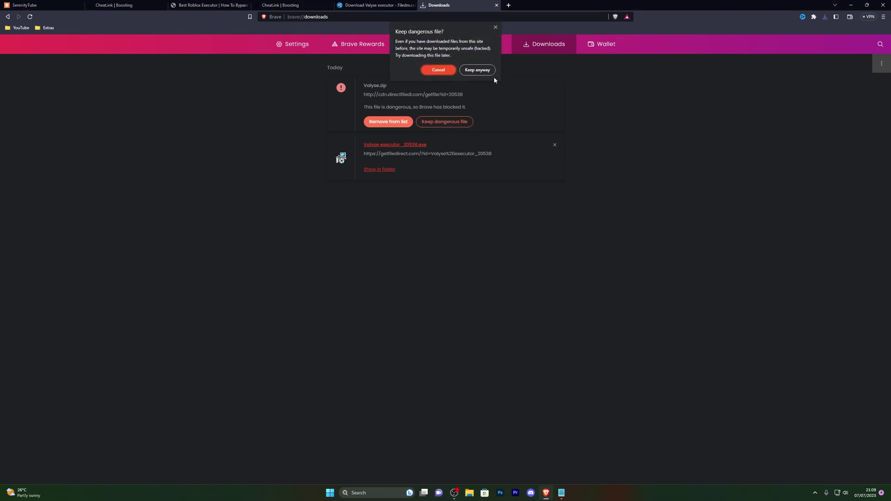
click(483, 71)
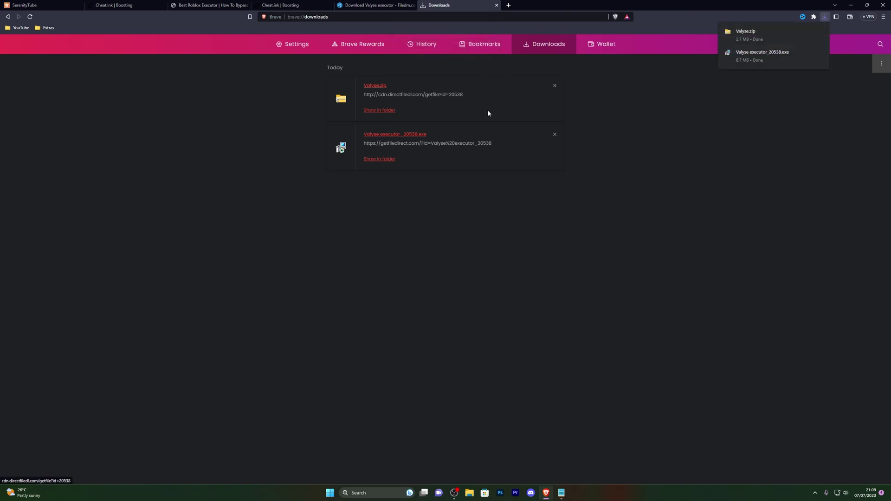
Step: Recheck the download link in the Notepad note, then minimize Brave to reveal the desktop
click(560, 492)
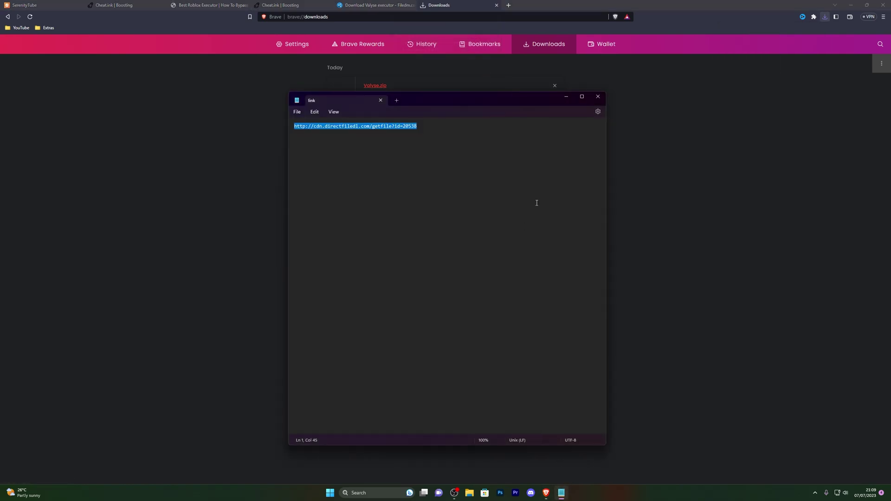
drag(429, 132, 314, 127)
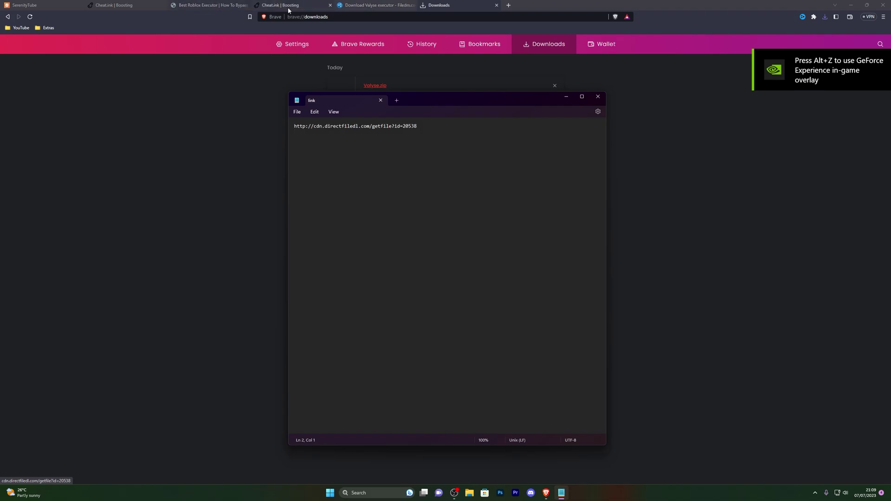
click(739, 145)
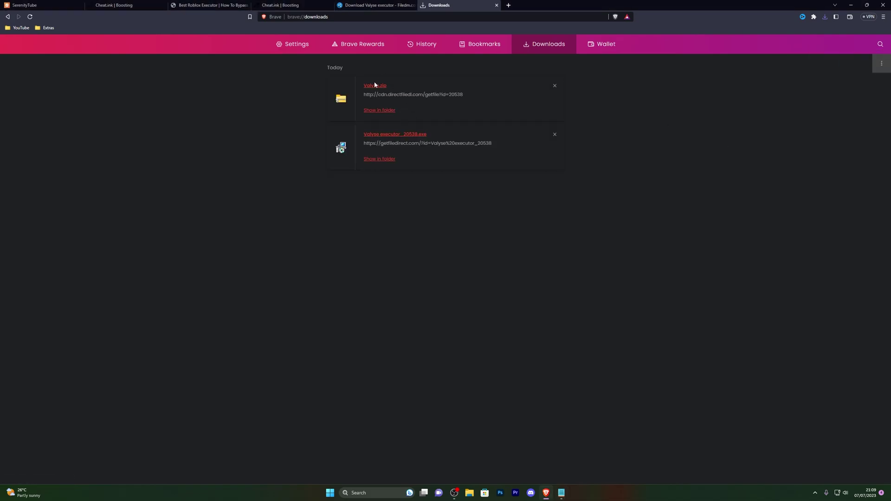
click(889, 492)
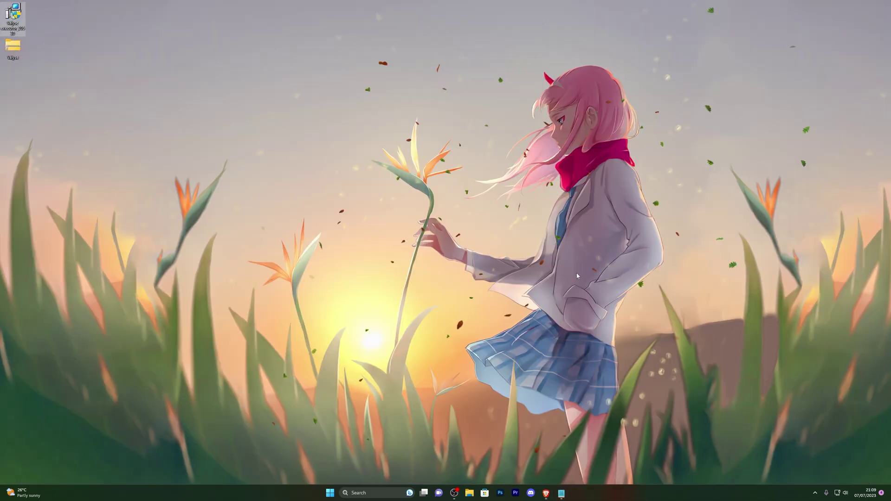
Step: Extract Valyse.zip into a Valyse folder on the Desktop
right_click(18, 47)
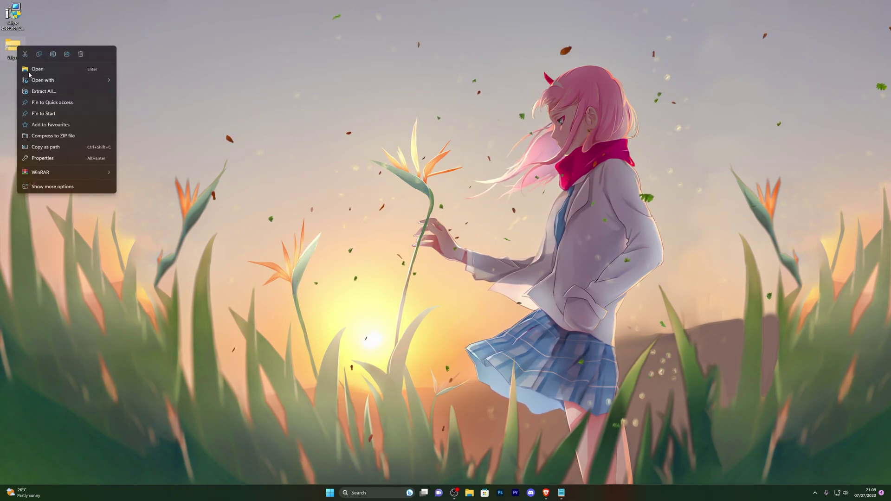
click(47, 91)
key(Return)
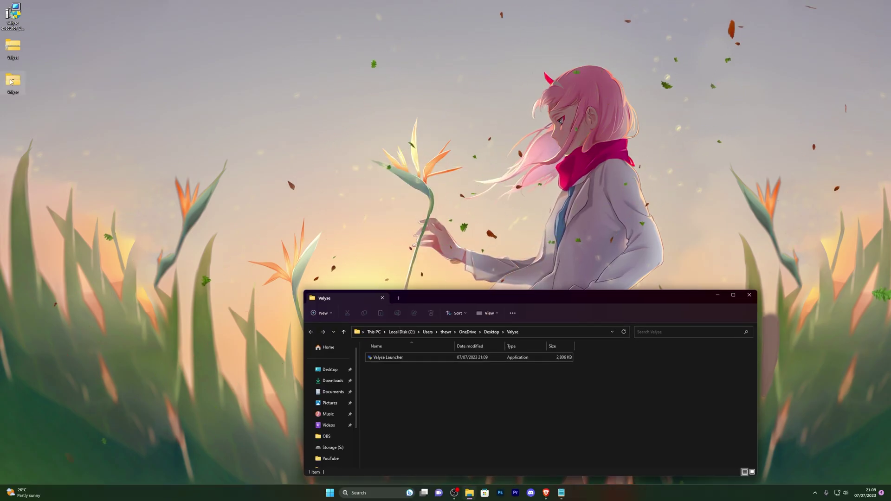
key(ctrl+w)
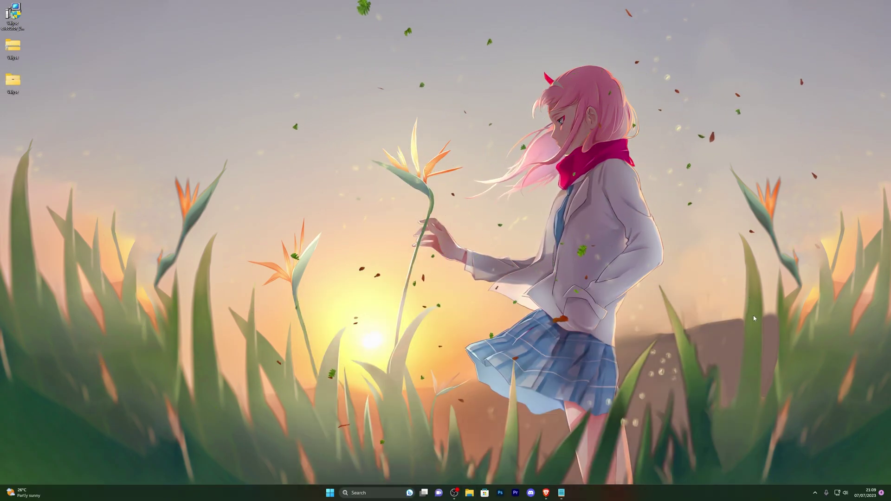
Step: Delete the zip and executor file, move the Valyse folder top-left, and check its contents
drag(28, 65, 14, 16)
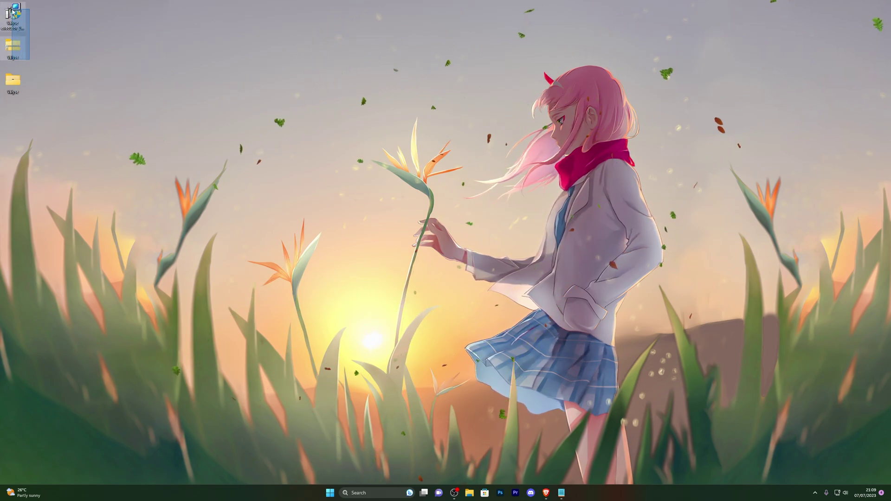
right_click(14, 16)
click(78, 22)
drag(13, 81, 18, 19)
double_click(13, 13)
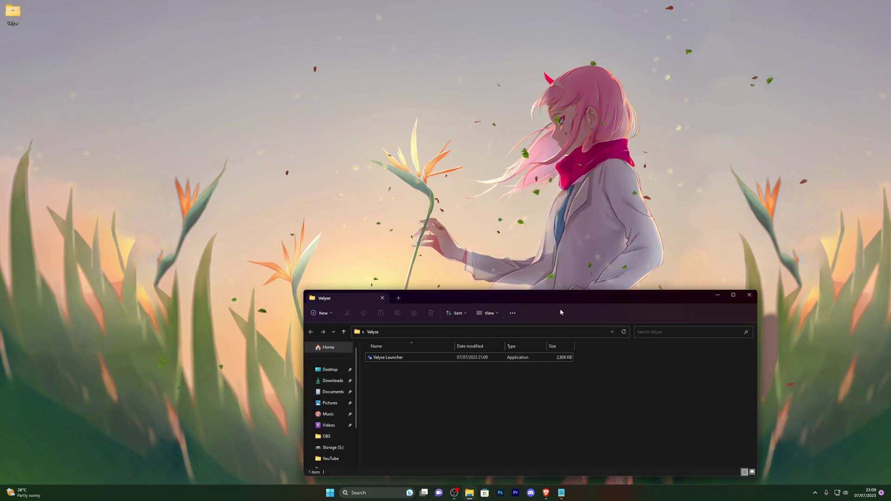
drag(568, 296, 410, 171)
click(596, 172)
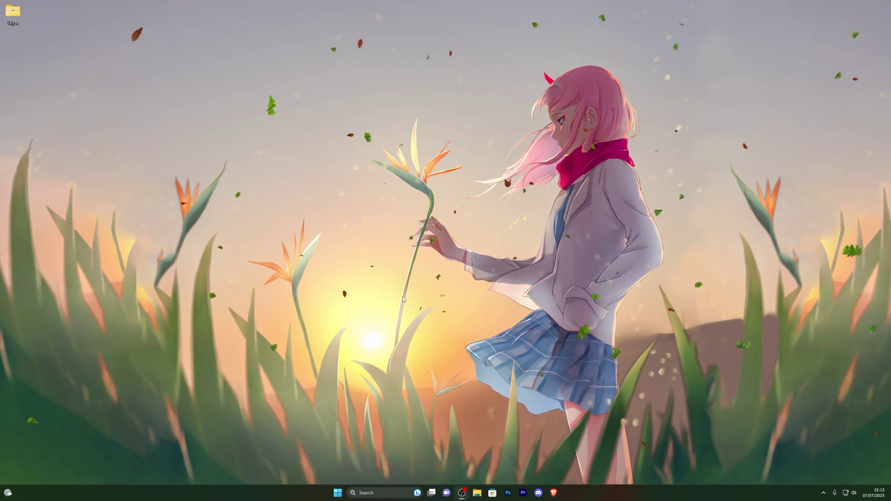
Step: Open the Exclusions list under Virus & threat protection settings via a Start search for 'virus'
key(super)
text(virus)
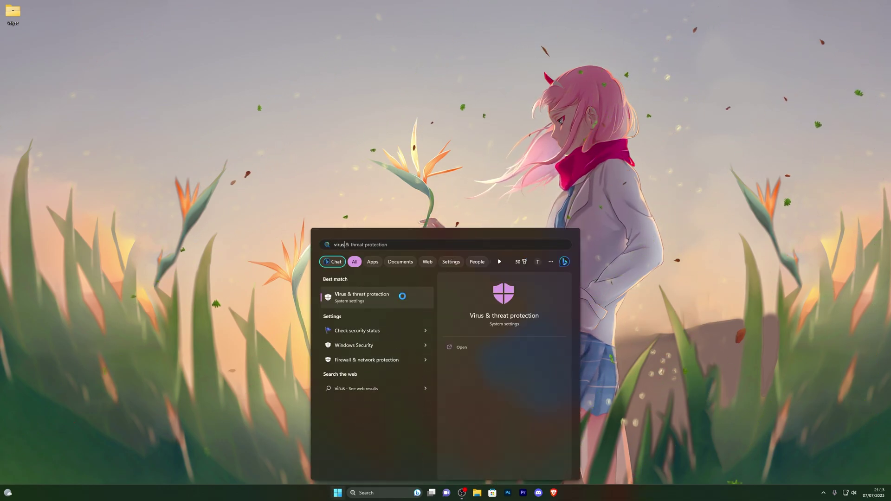
click(390, 296)
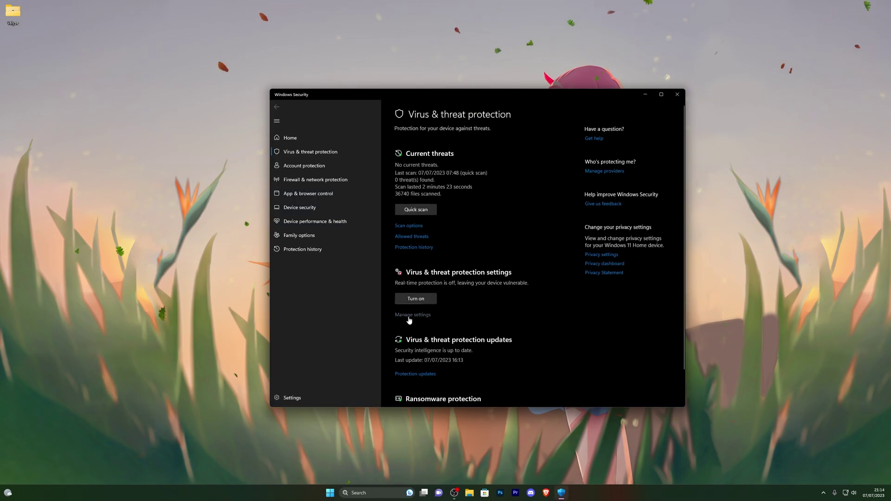
click(408, 317)
scroll(417, 325, down, 5)
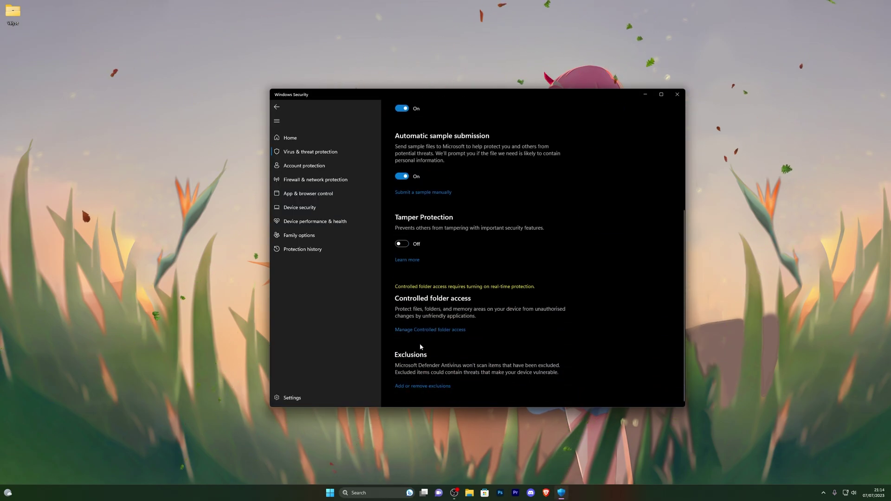
click(439, 389)
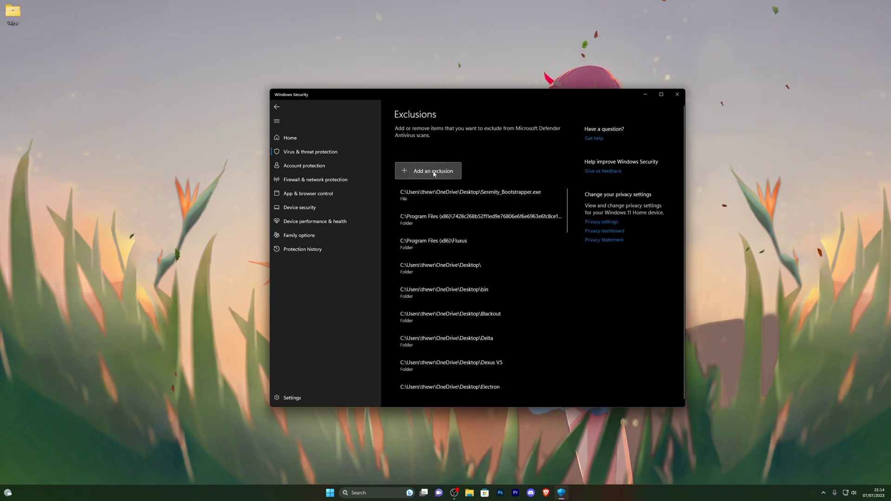
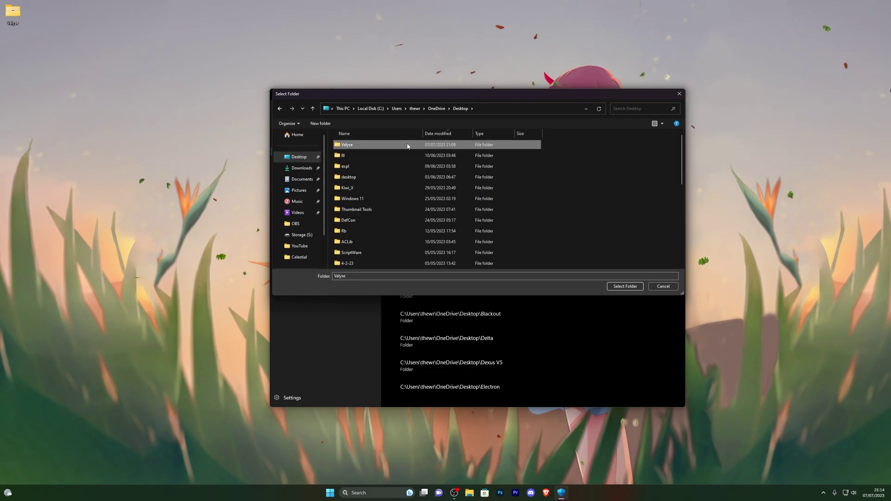
Step: Look inside the Valyse folder, then go back to the Desktop listing
double_click(387, 145)
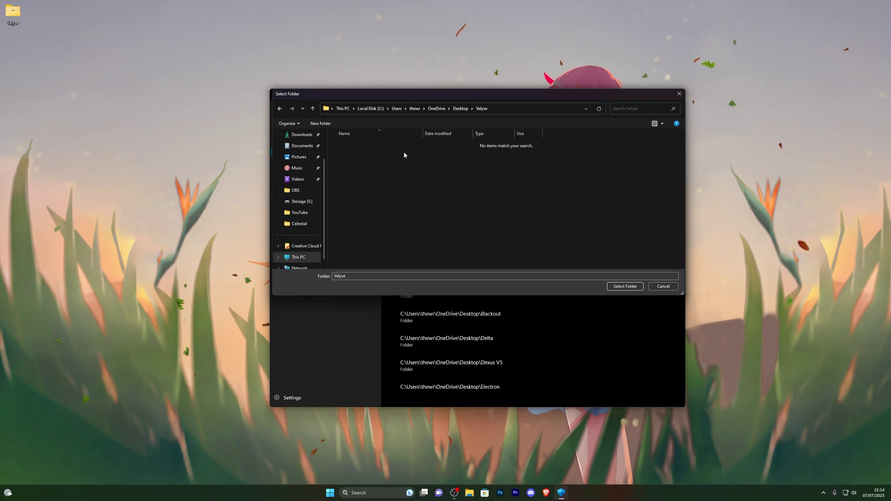
click(282, 109)
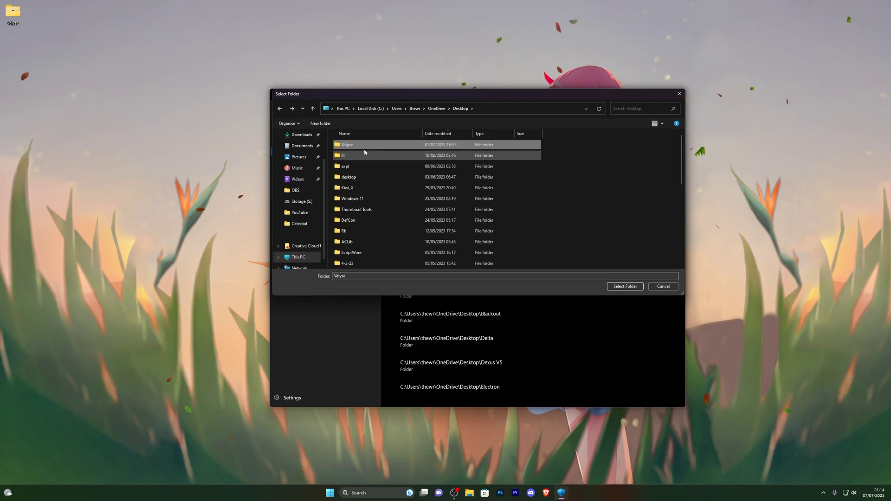
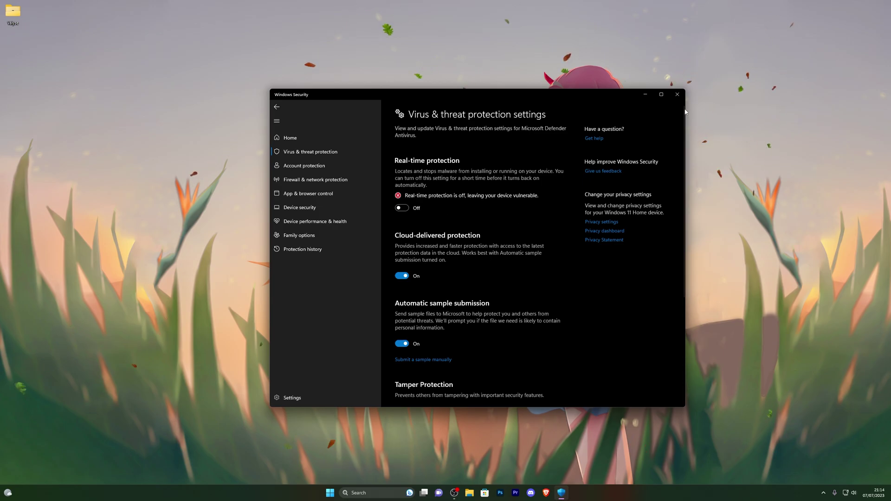
Step: Run Valyse Launcher from the Valyse folder past the SmartScreen warning and install it there
click(677, 94)
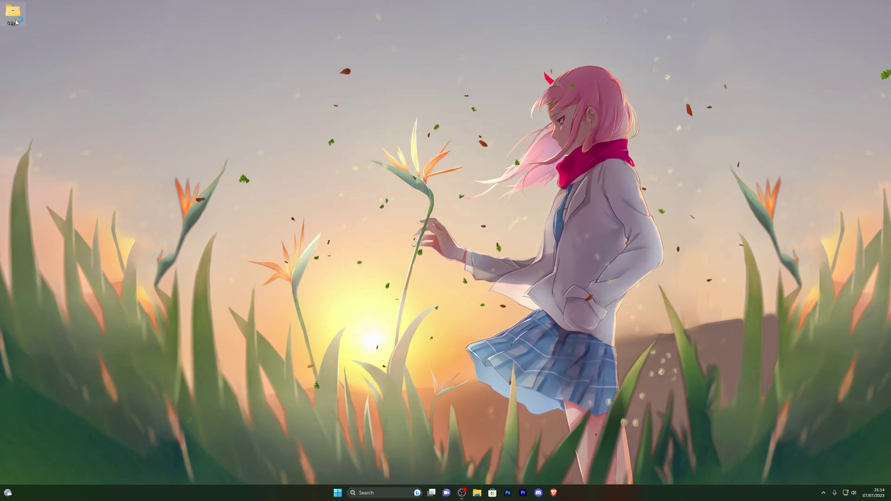
double_click(13, 13)
double_click(219, 234)
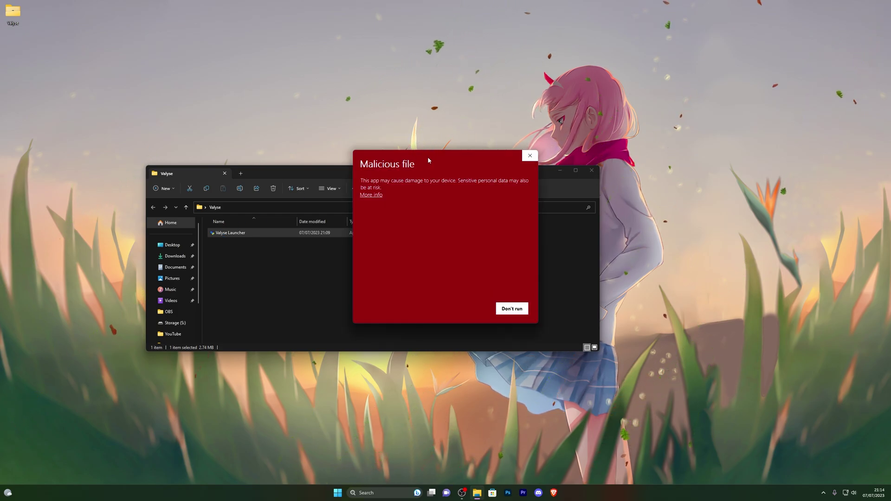
click(361, 192)
click(451, 214)
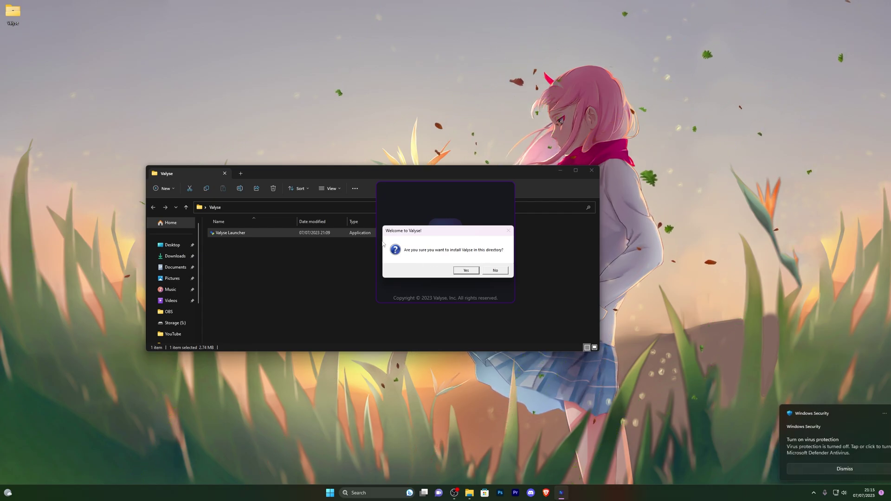
click(475, 270)
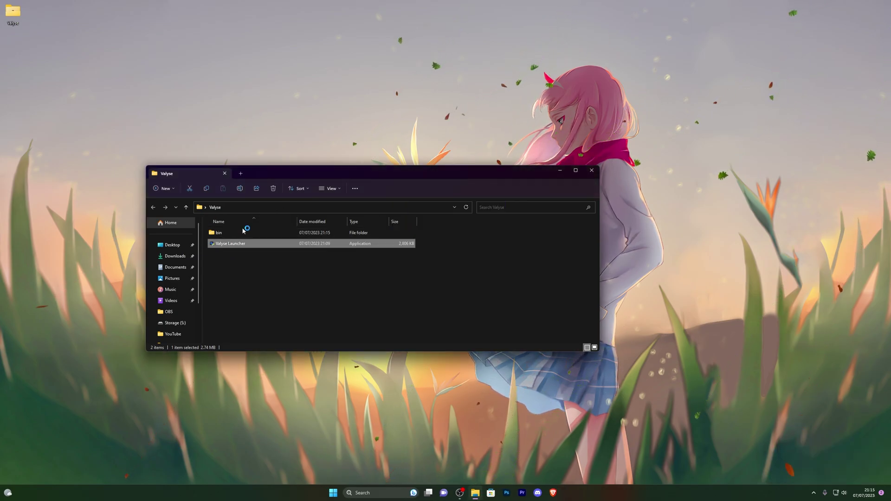
drag(424, 164, 467, 167)
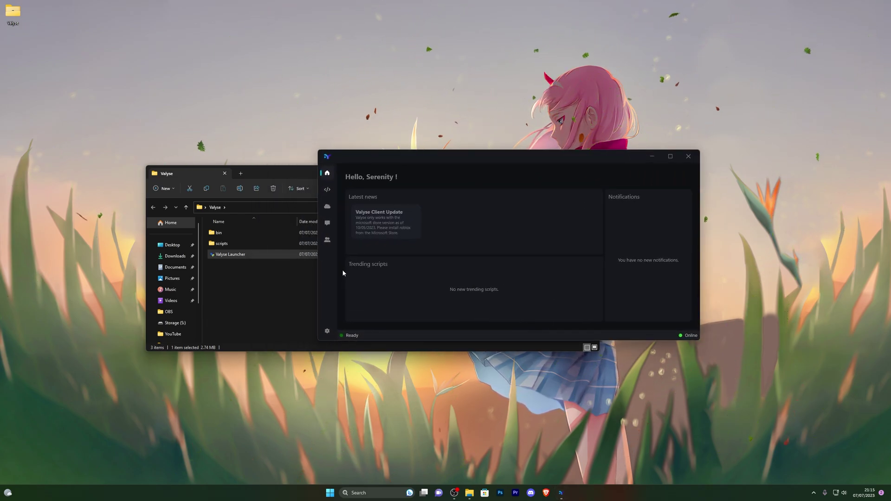
Step: Visit the Valyse script editor, then open Settings on the Appearance section
click(327, 190)
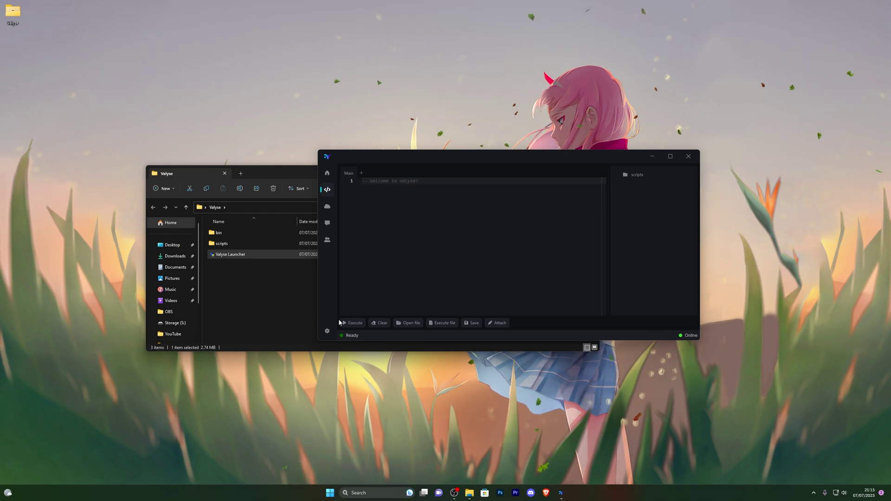
click(327, 330)
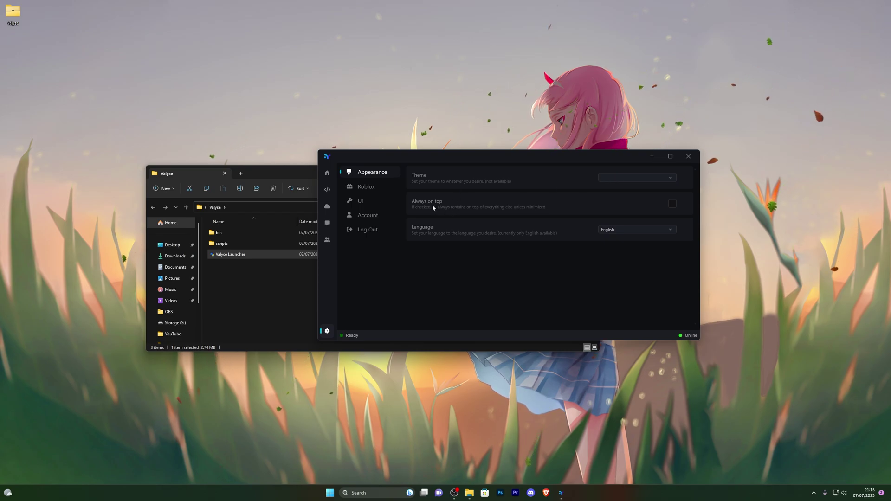
Step: Turn Always on top on and back off, repositioning the Valyse and folder windows
click(672, 203)
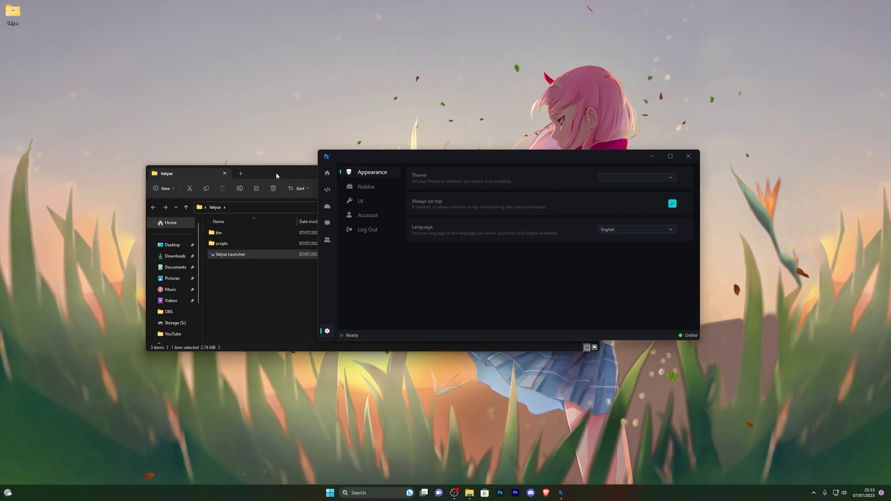
drag(456, 156, 319, 174)
click(358, 174)
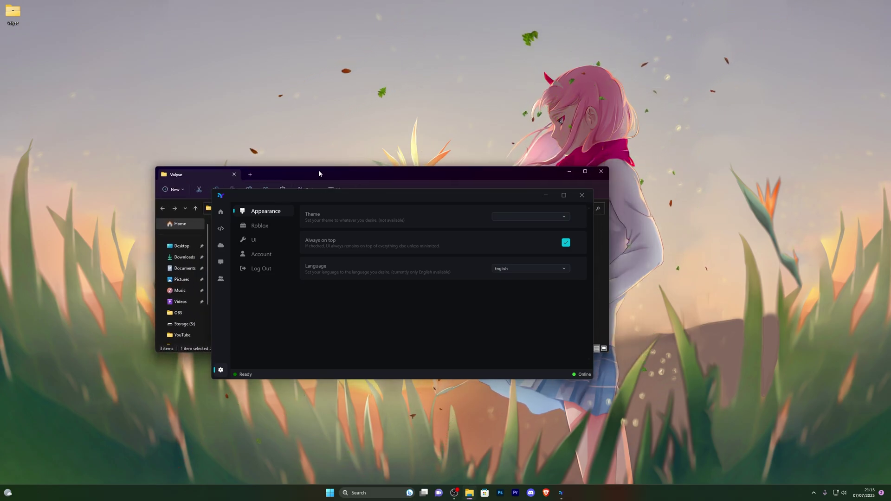
drag(321, 239, 303, 225)
click(548, 230)
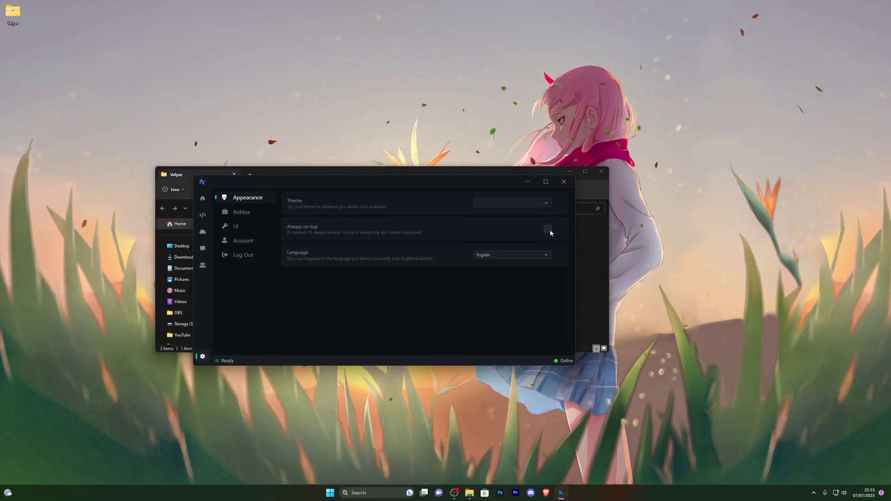
click(581, 223)
drag(412, 172, 488, 112)
click(358, 306)
Step: Check the Language options, then view the Roblox and UI settings sections
click(493, 253)
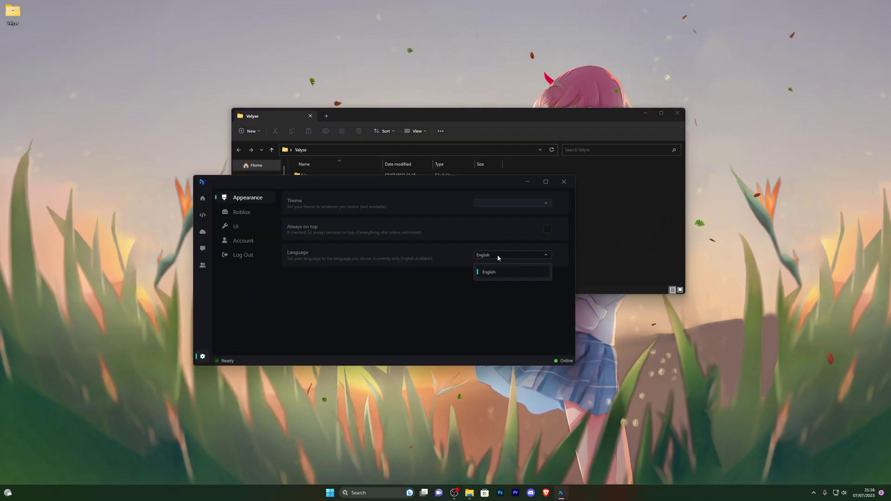
click(243, 212)
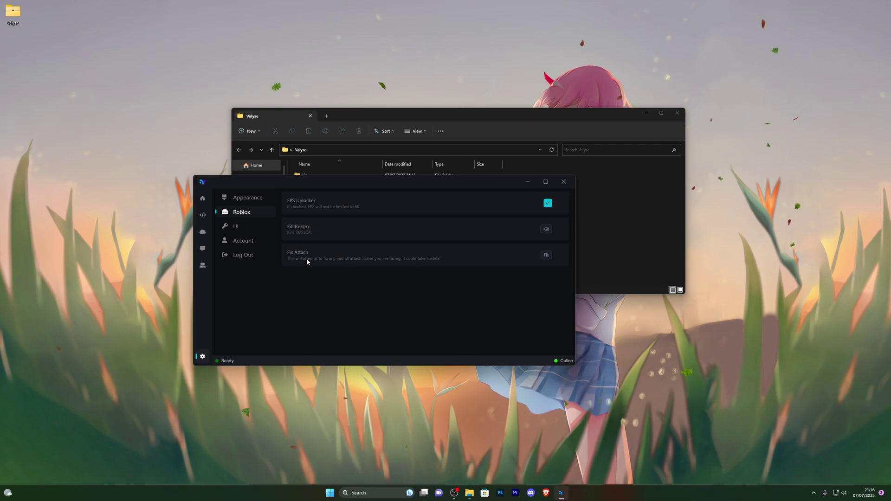
click(239, 226)
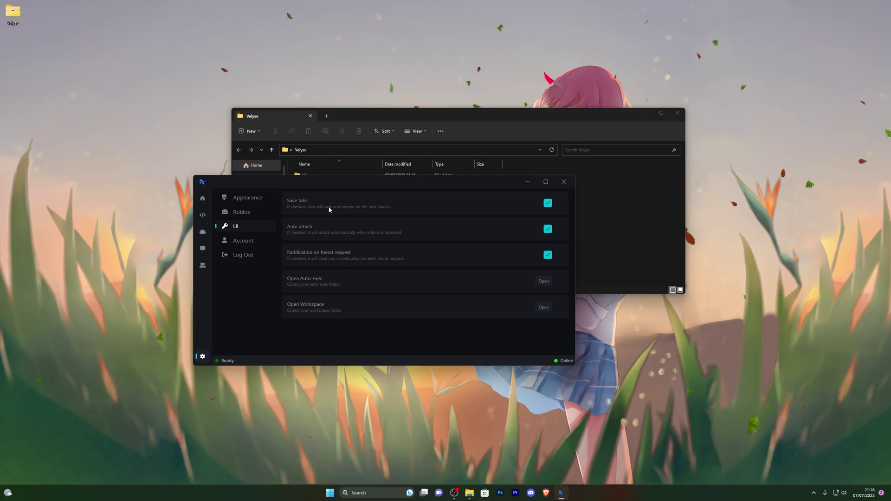
Step: Cycle through the Valyse Home, editor and settings pages
click(202, 198)
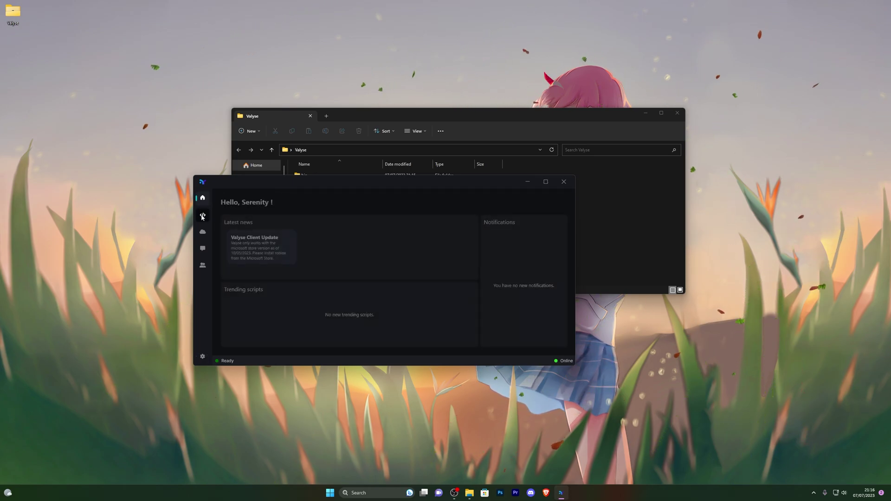
click(202, 216)
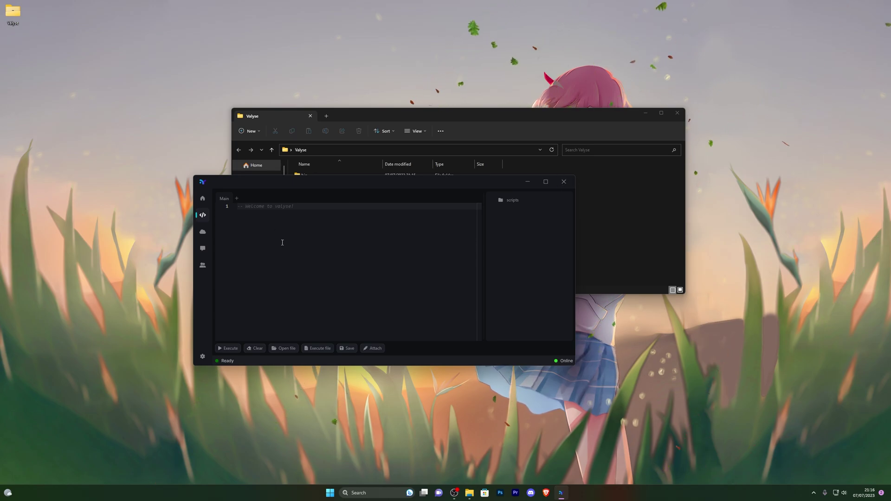
click(202, 356)
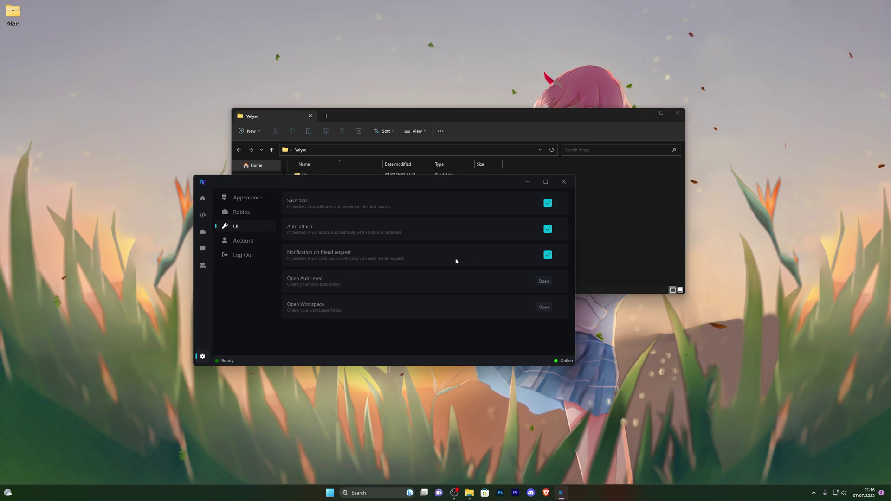
Step: Check the Blocked list, add the first friend to direct messages, and return to settings
click(203, 265)
click(246, 224)
click(247, 213)
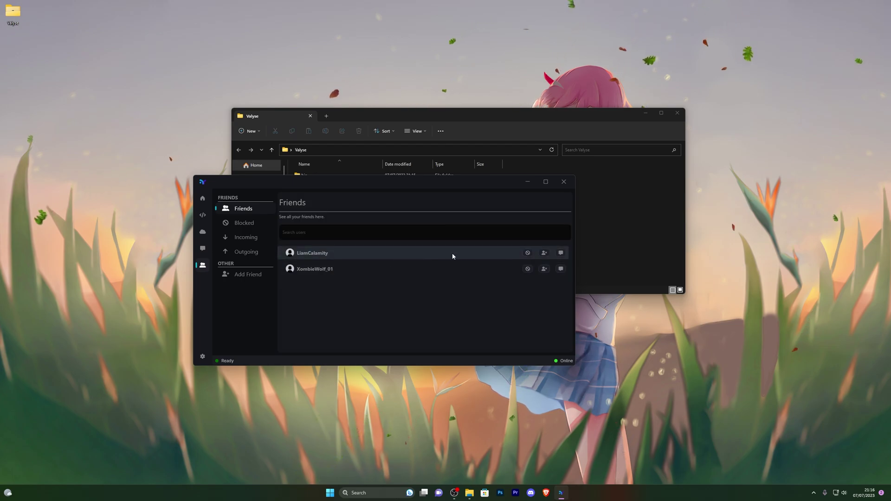
click(560, 253)
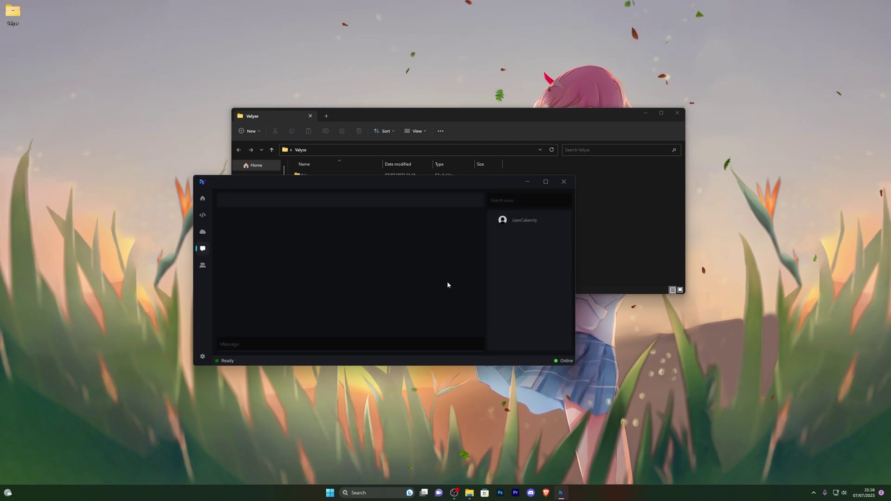
click(198, 358)
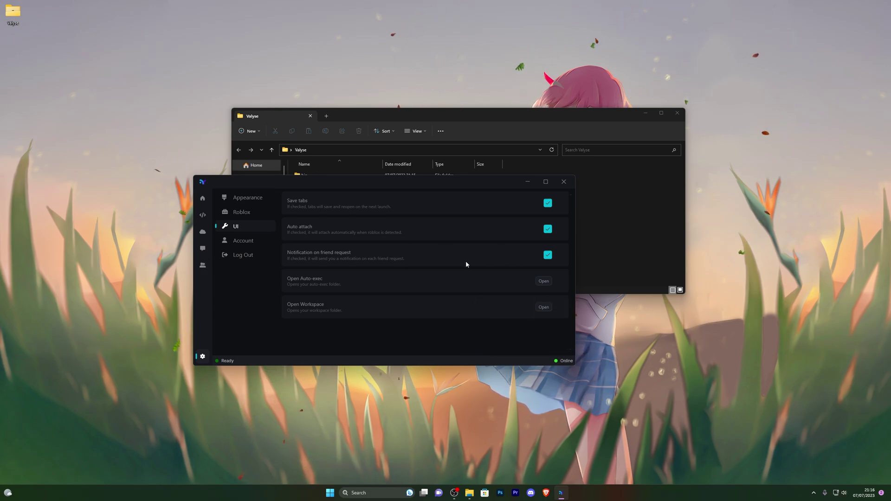
Step: Inspect the auto-exec folder's fps script containing setfps(999), then close it
click(544, 282)
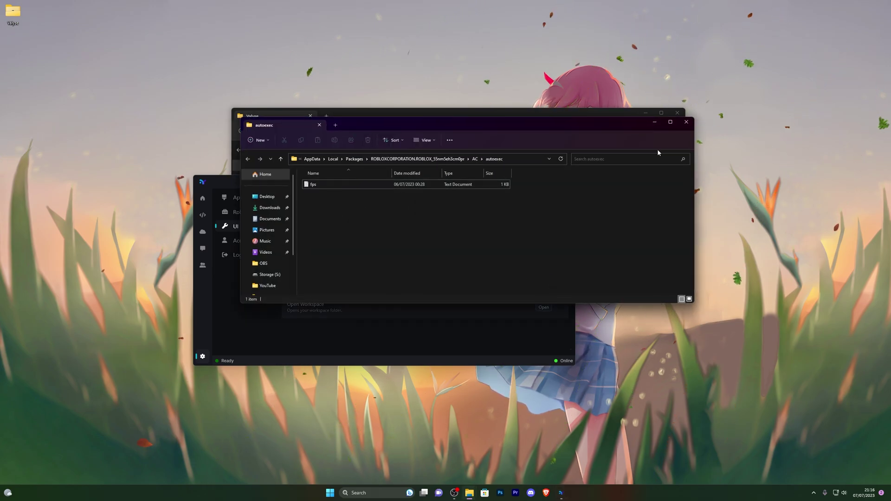
double_click(320, 184)
key(ctrl+a)
key(ctrl+a)
key(super+Up)
key(alt+F4)
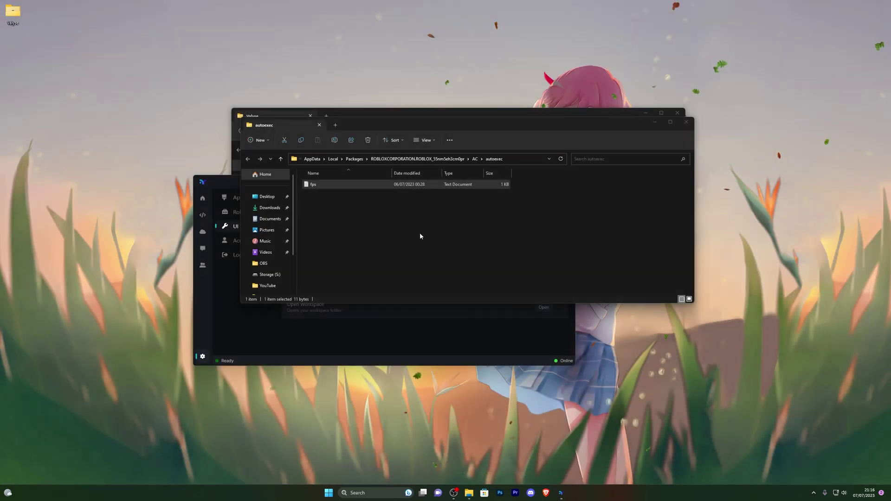
click(686, 122)
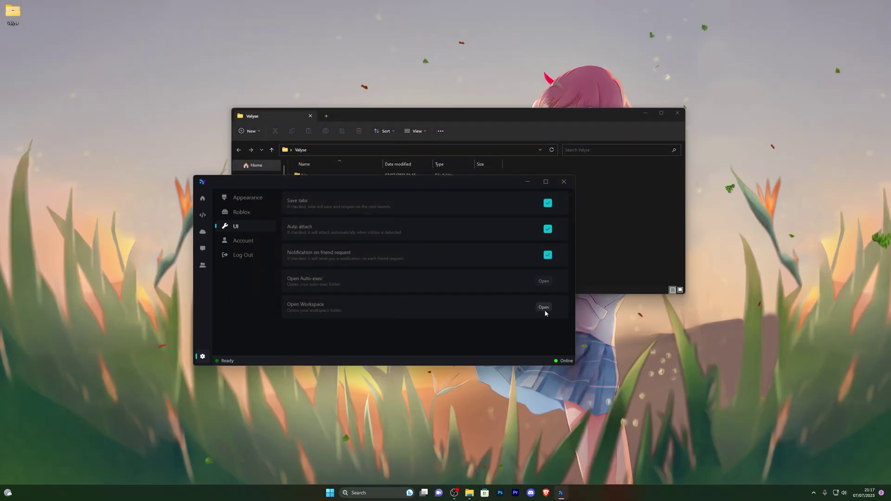
Step: Check the empty Workspace folder, then open the Account settings
click(543, 308)
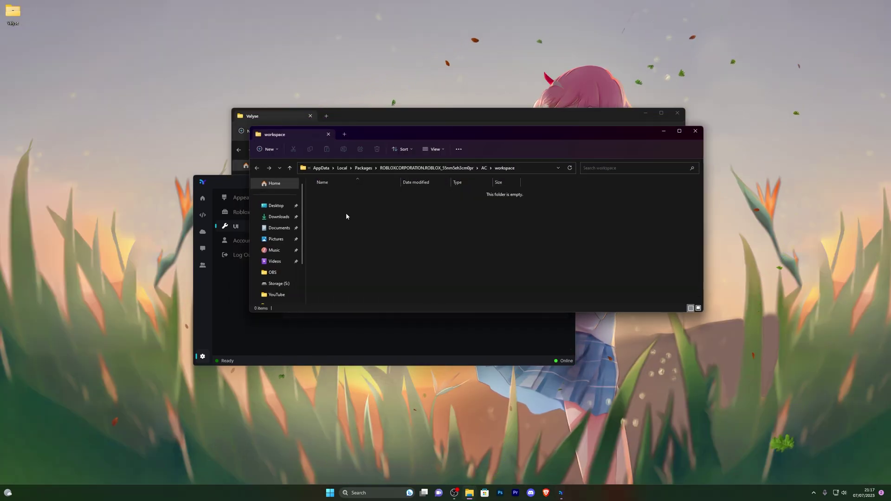
click(695, 131)
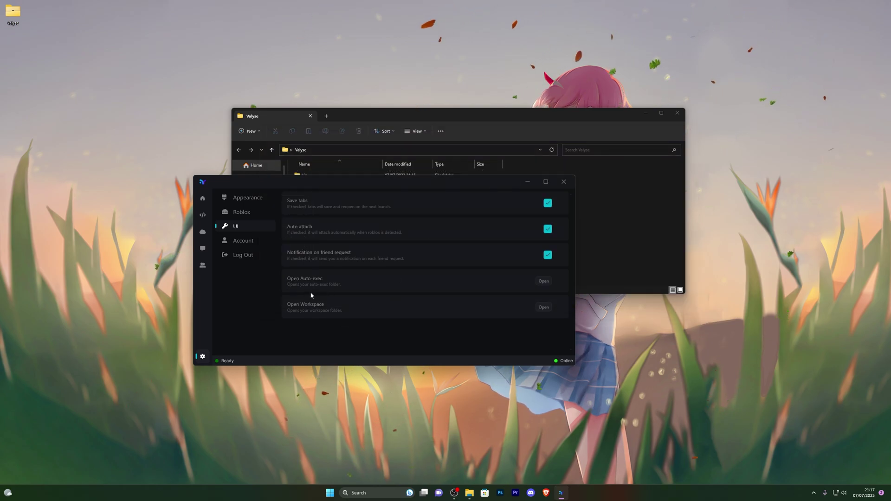
click(245, 241)
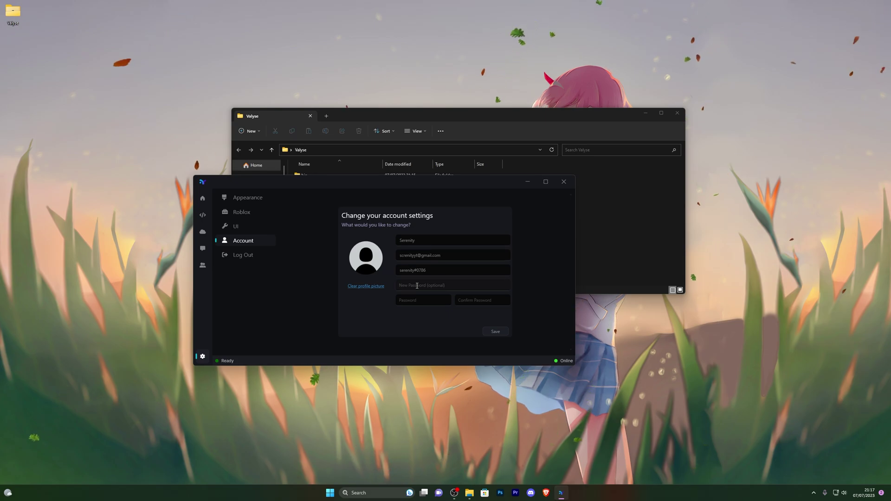
Step: Step through the sidebar pages, then open Cloud scripts and focus its search box
mouse_move(359, 260)
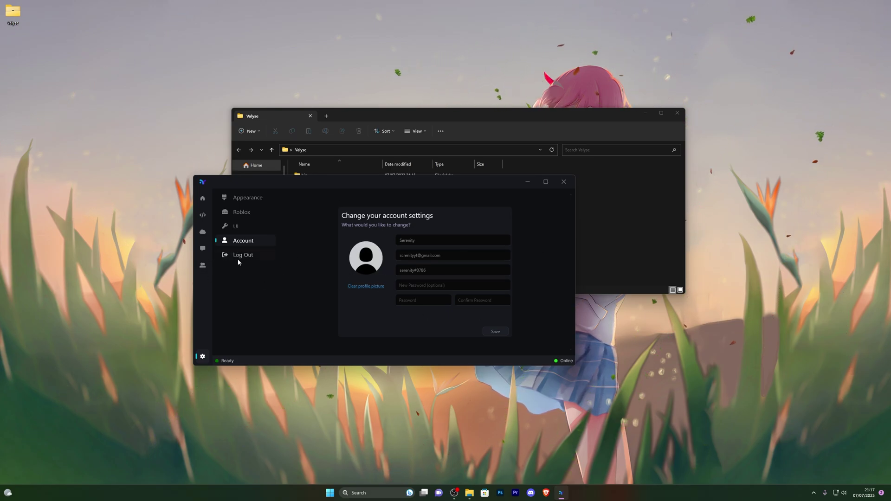
click(203, 265)
click(202, 248)
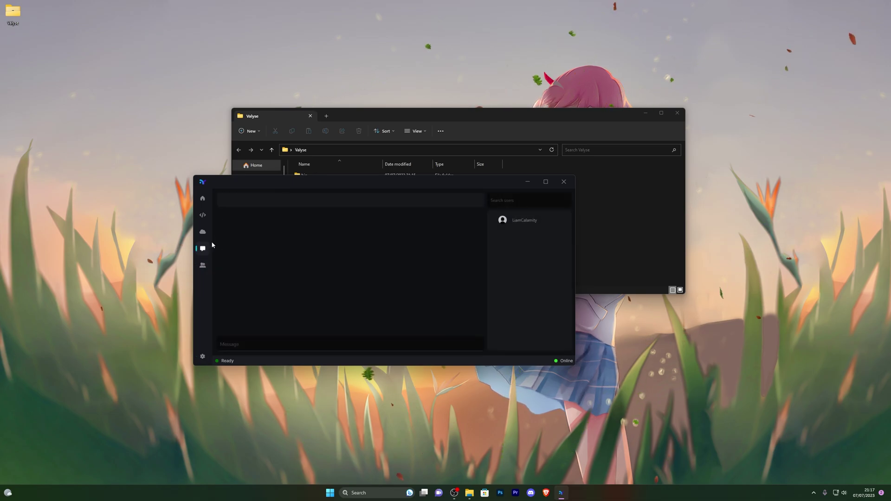
click(203, 232)
click(203, 214)
click(203, 198)
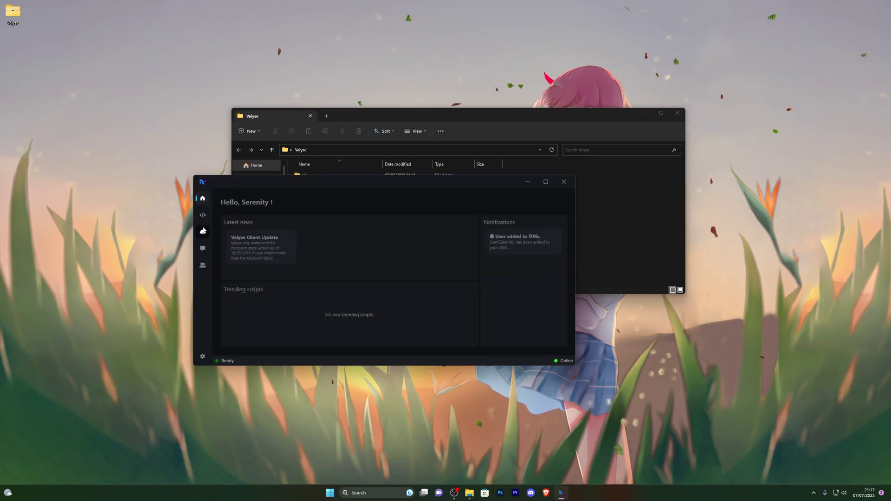
click(203, 231)
click(274, 203)
Step: Search cloud scripts for 'arsenal' with ScriptBlox Scripts as the source and browse results
text(a)
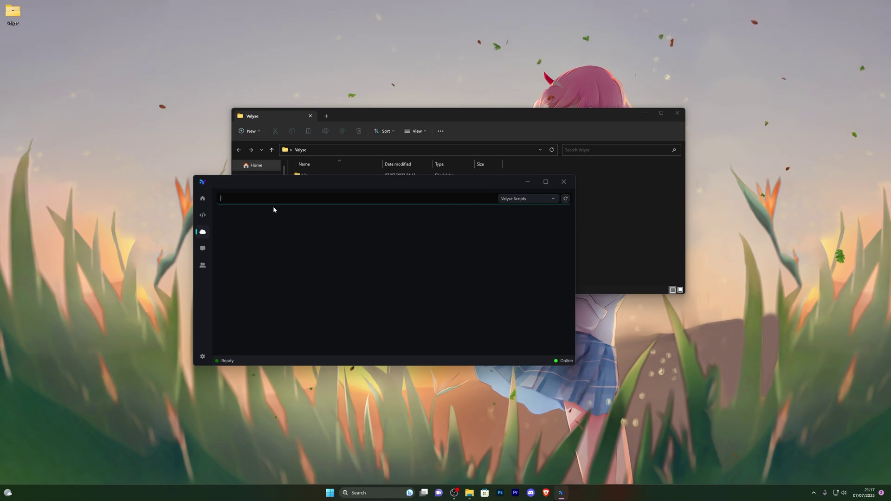
text(rsenal)
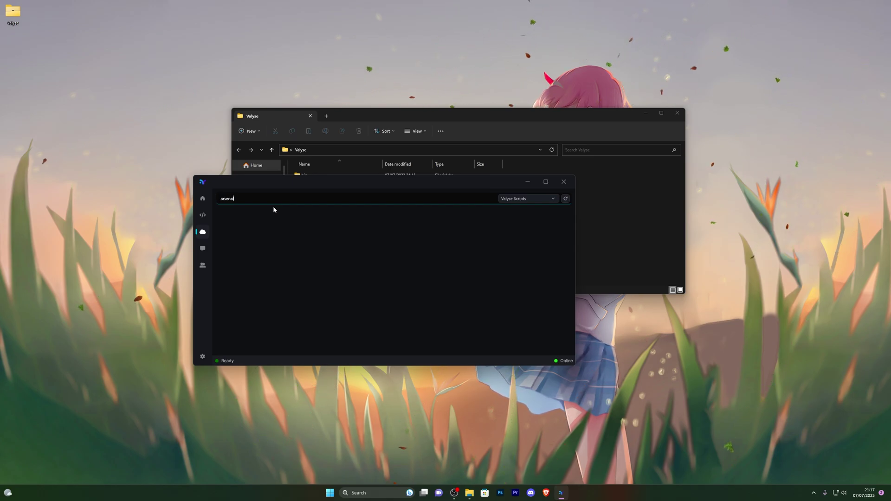
click(525, 200)
click(519, 230)
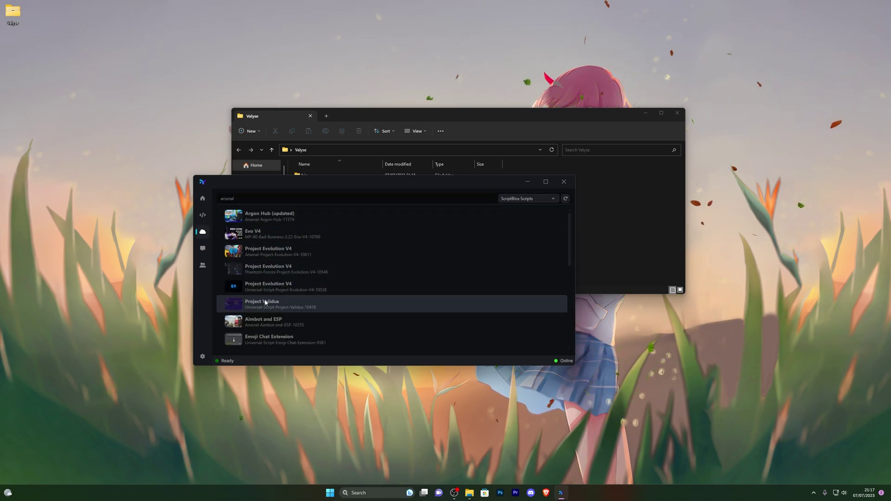
scroll(278, 238, down, 5)
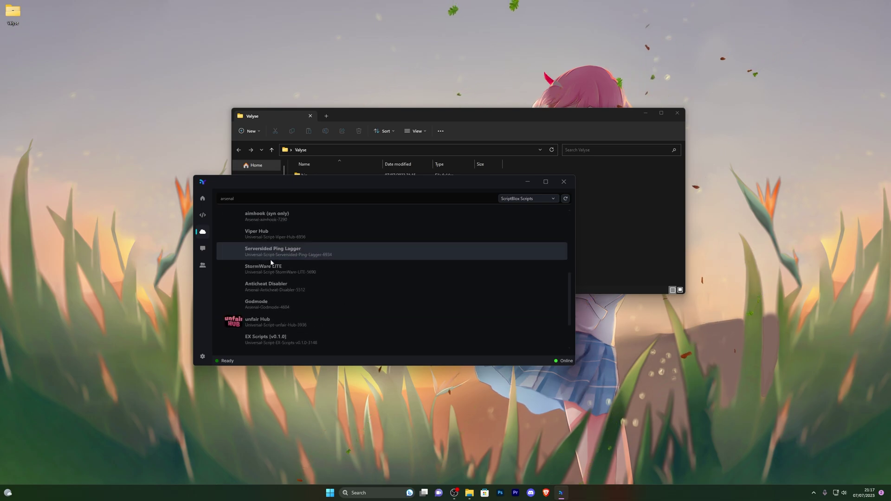
scroll(276, 278, up, 5)
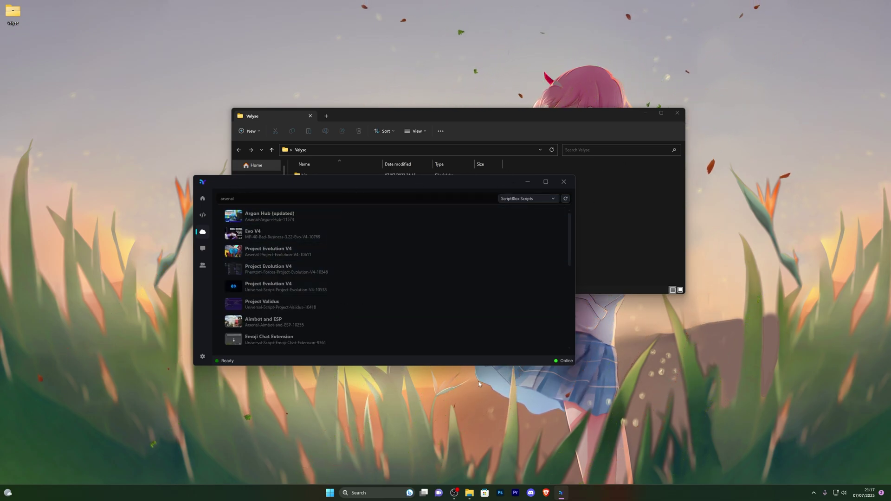
click(481, 487)
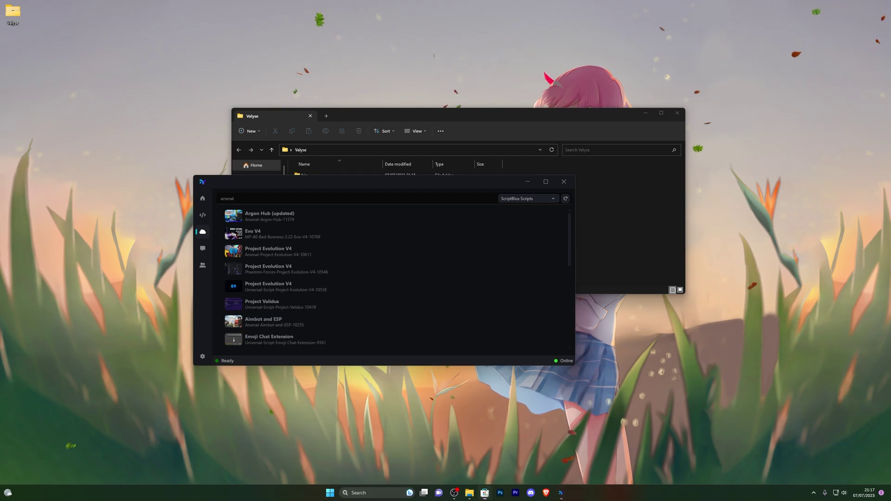
Step: Find Roblox in the Microsoft Store and open its app
mouse_move(486, 495)
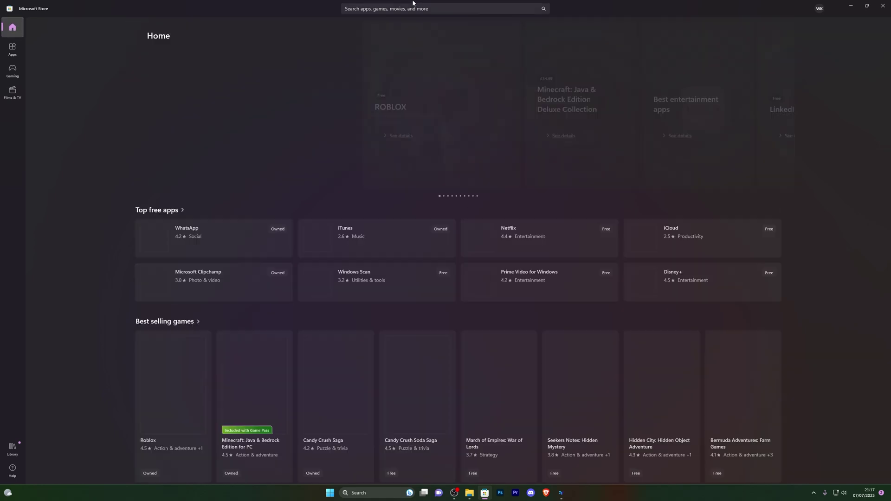
click(385, 8)
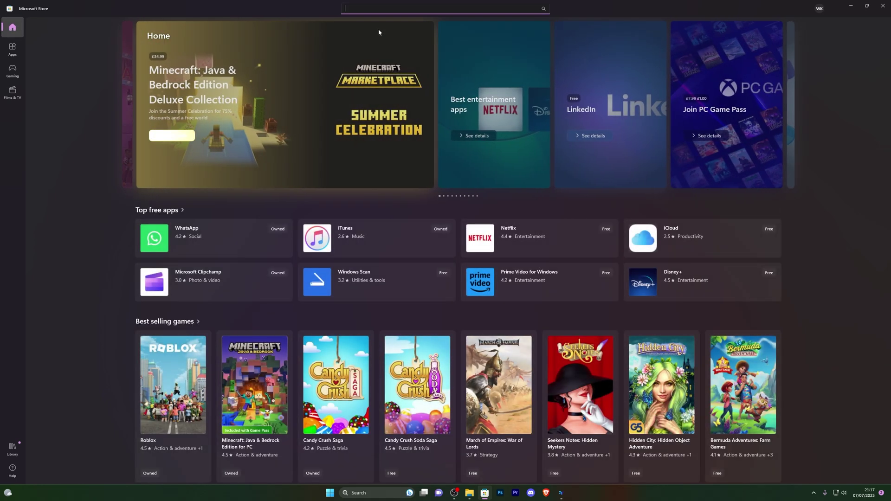
click(378, 30)
click(263, 115)
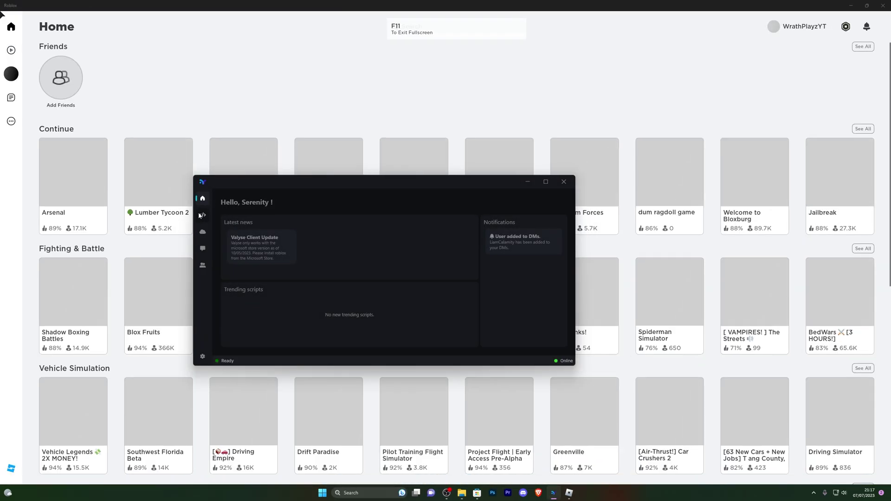
Step: Attach Valyse to Roblox by completing the valyse.net unlock page, then close that page
click(202, 215)
scroll(152, 221, down, 2)
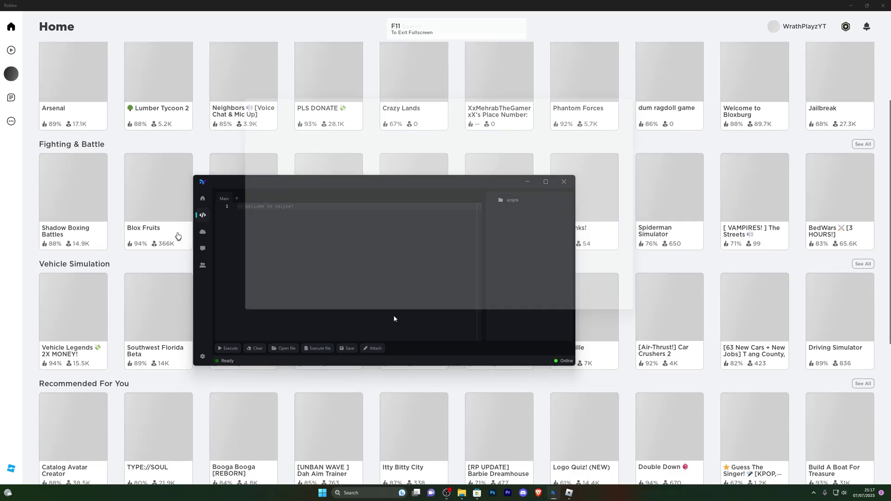
click(393, 316)
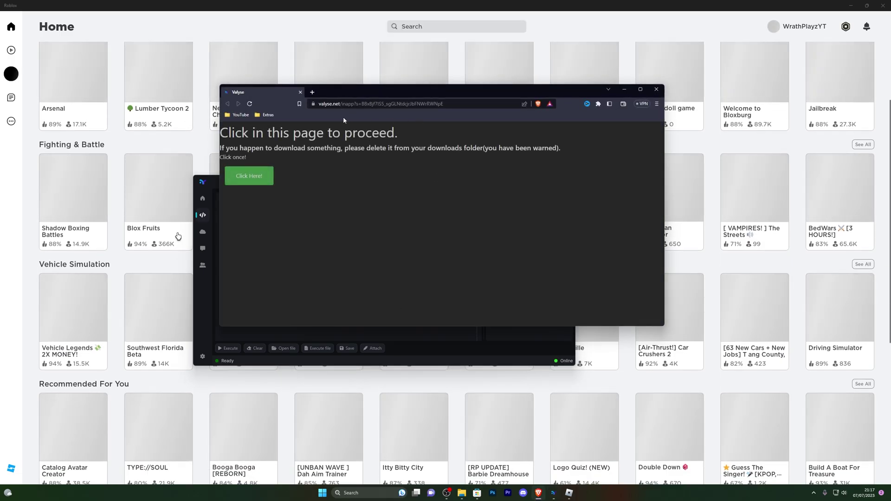
drag(350, 93, 456, 106)
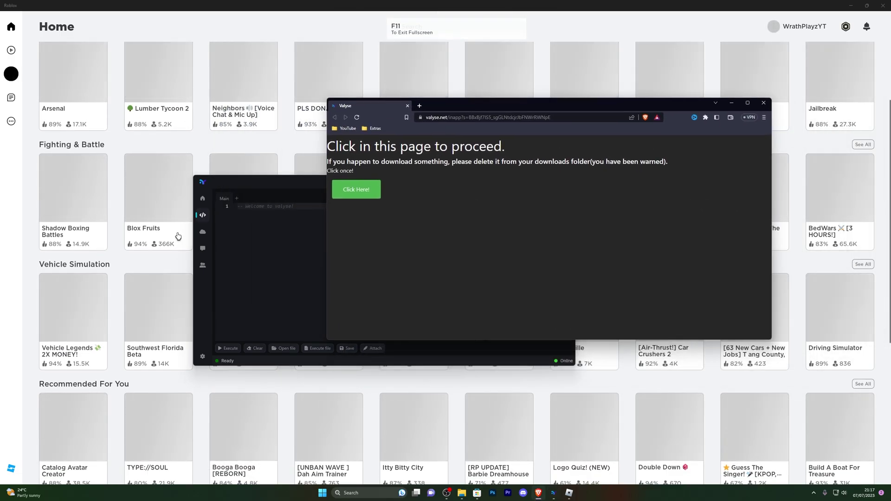
drag(241, 182, 291, 223)
click(431, 186)
click(364, 194)
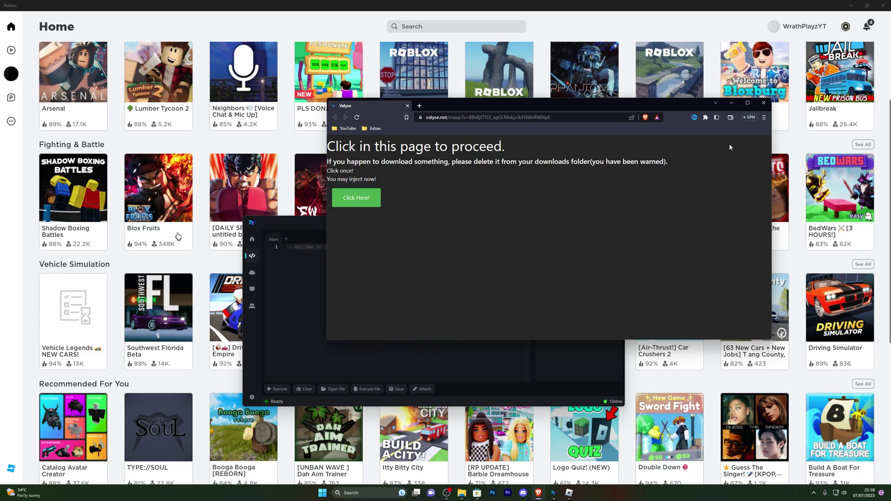
click(764, 104)
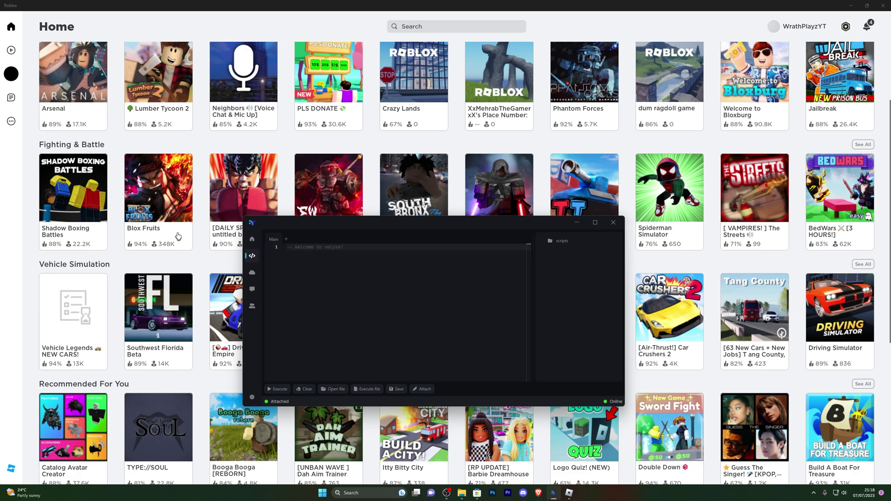
click(178, 236)
Step: Play Arsenal in Roblox, briefly bring back the Valyse executor, then hide it
click(39, 131)
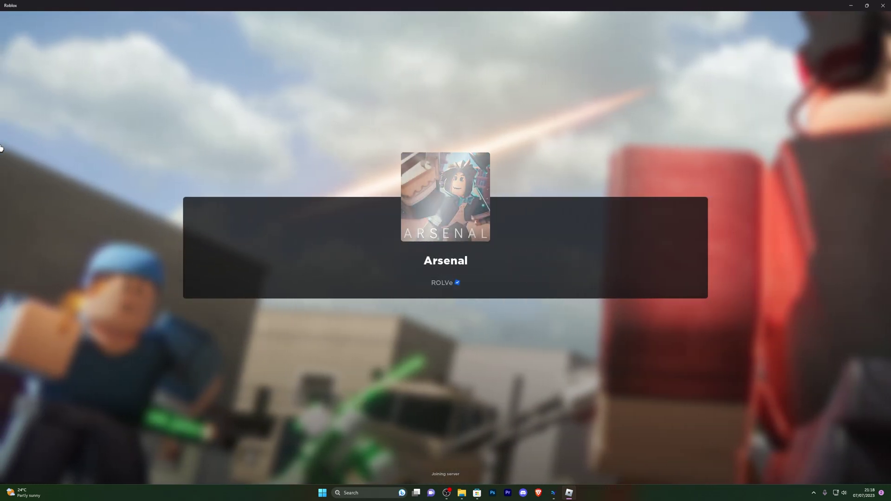
key(alt+Tab)
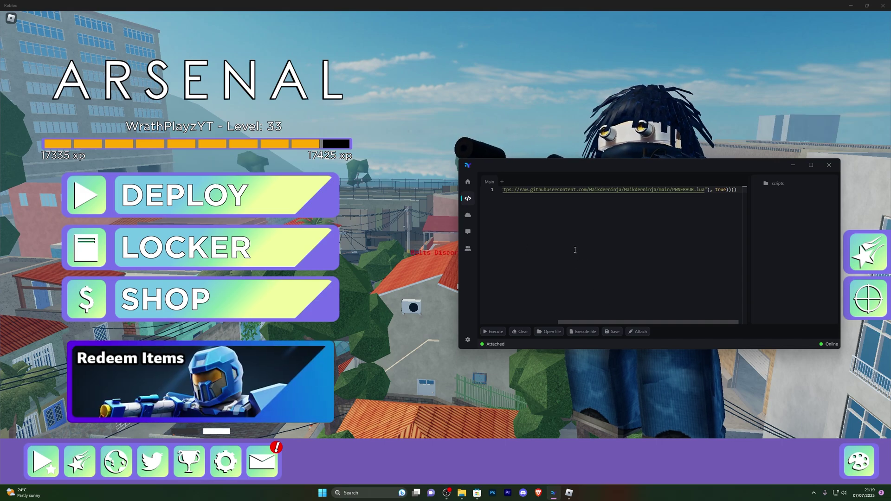
click(792, 166)
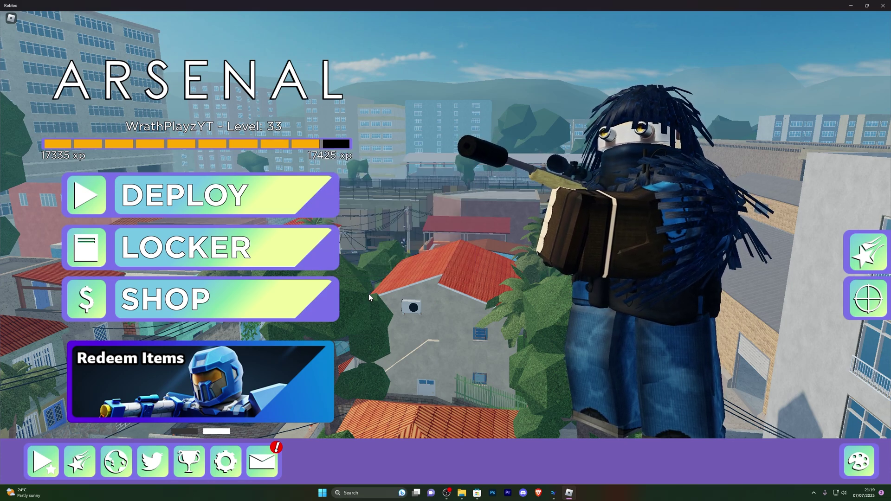
Step: Move the hub right, open its Visuals page, and toggle name and distance labels on then off
drag(417, 117, 511, 124)
click(464, 132)
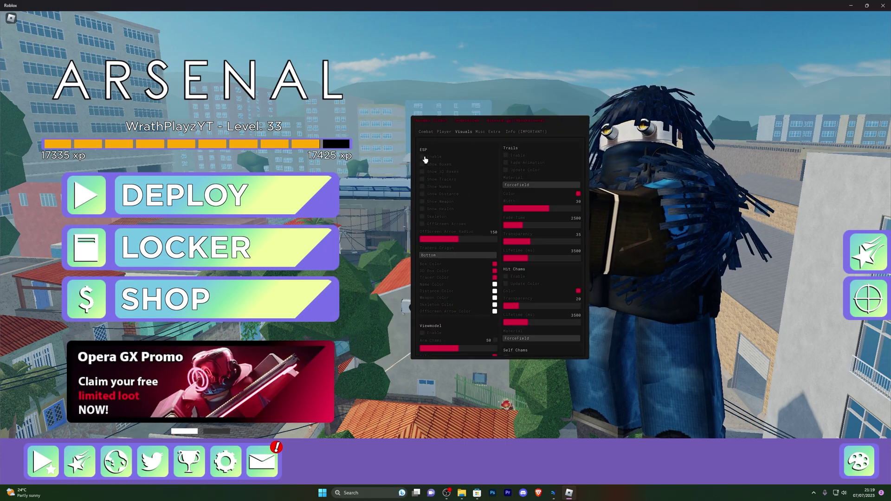
click(422, 187)
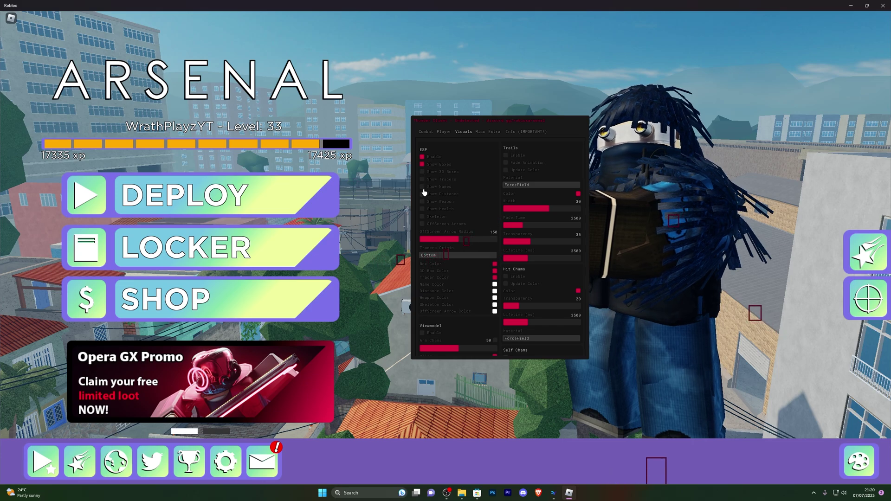
click(421, 194)
click(421, 194)
click(422, 187)
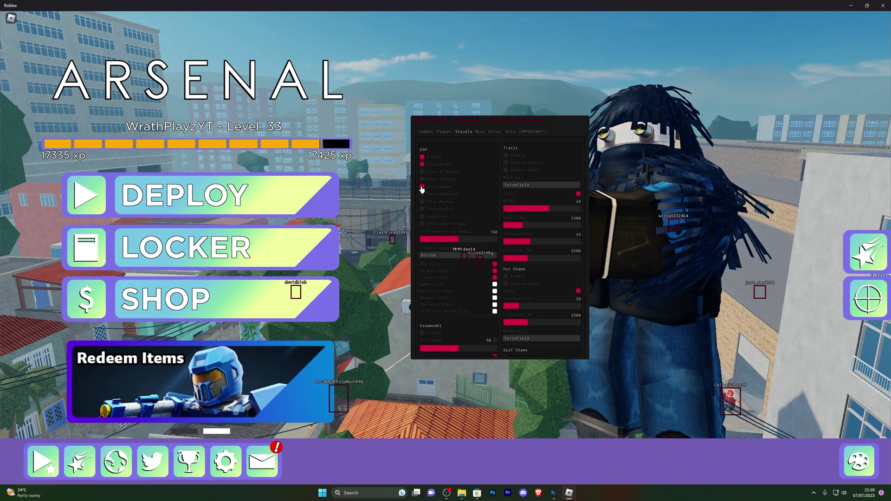